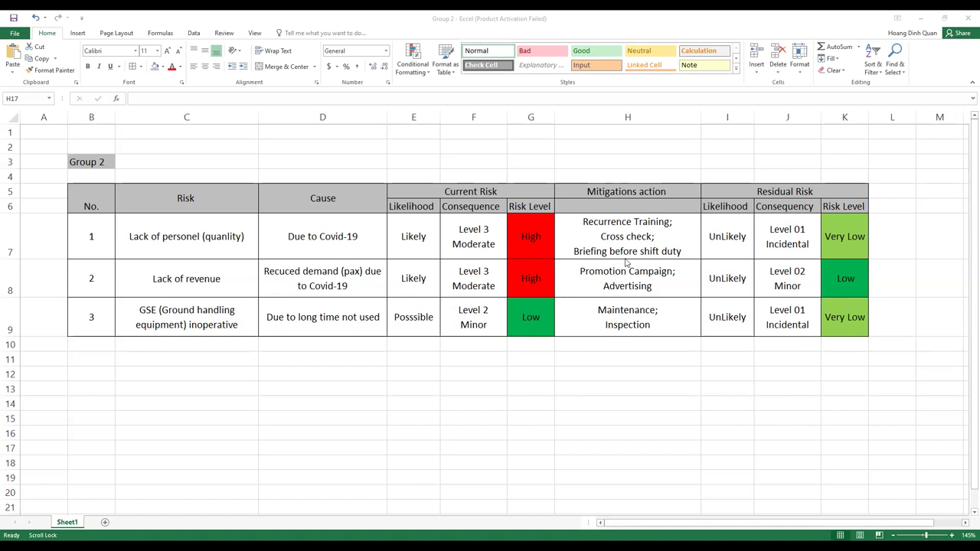
- Examine the three risks listed in the Group 2 table, covering personnel, revenue and ground handling equipment
left_click(194, 254)
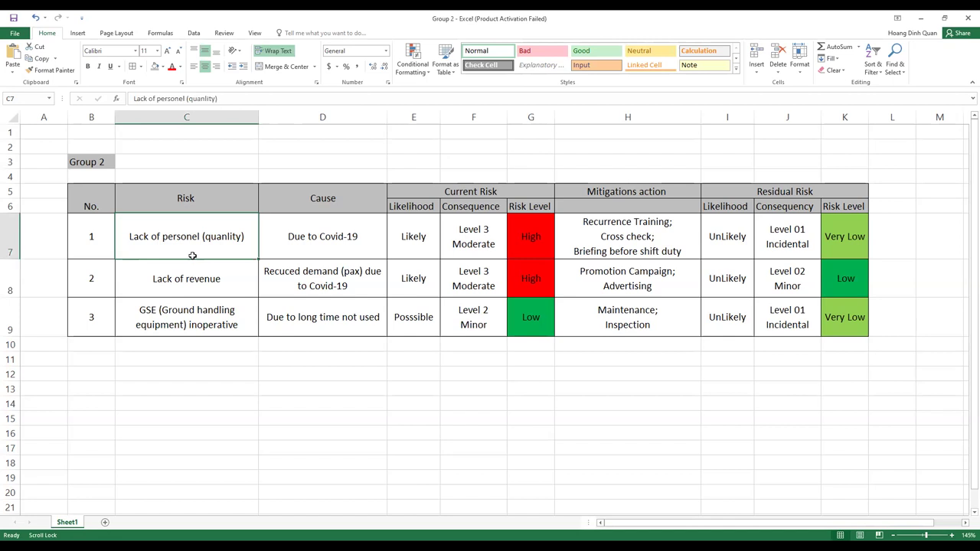
left_click(197, 277)
left_click(216, 310)
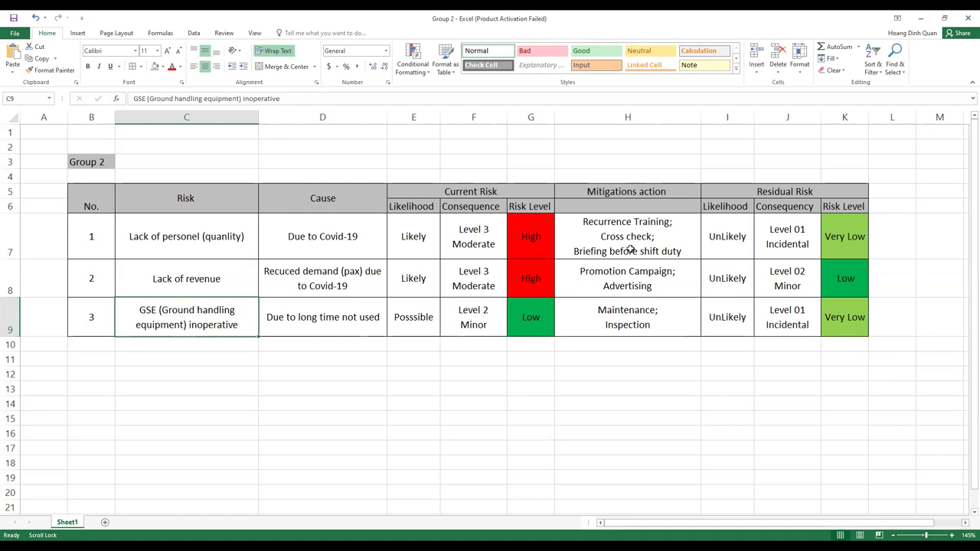
left_click(223, 245)
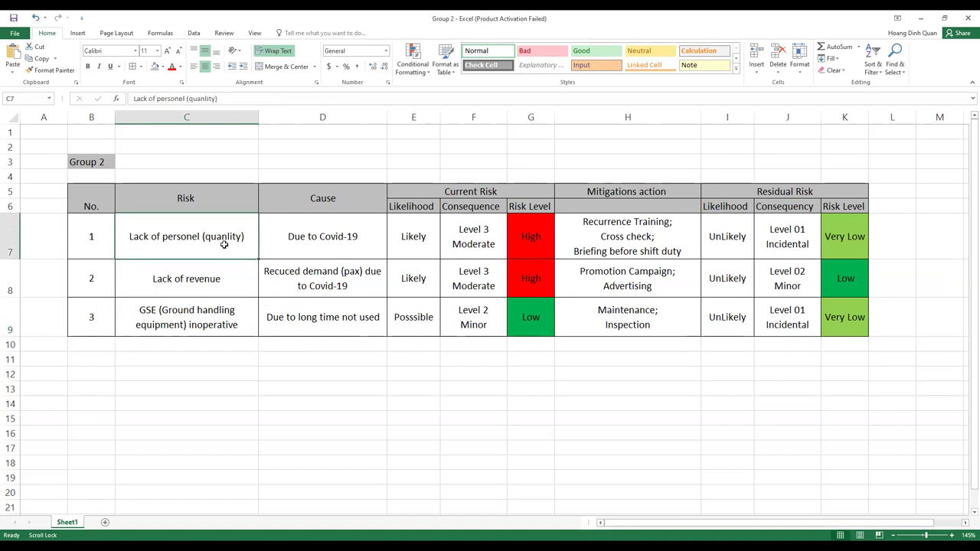
left_click(221, 261)
left_click(217, 250)
left_click(212, 282)
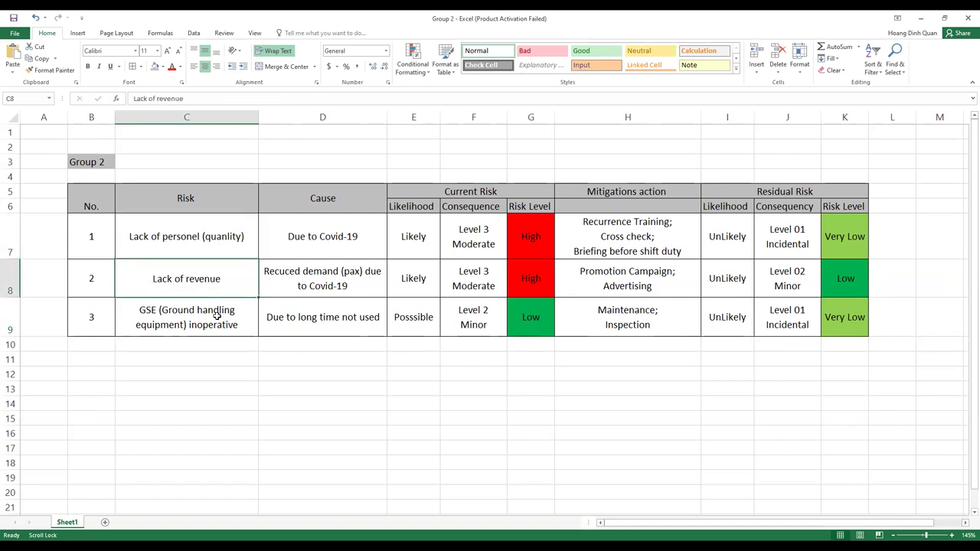
left_click(219, 313)
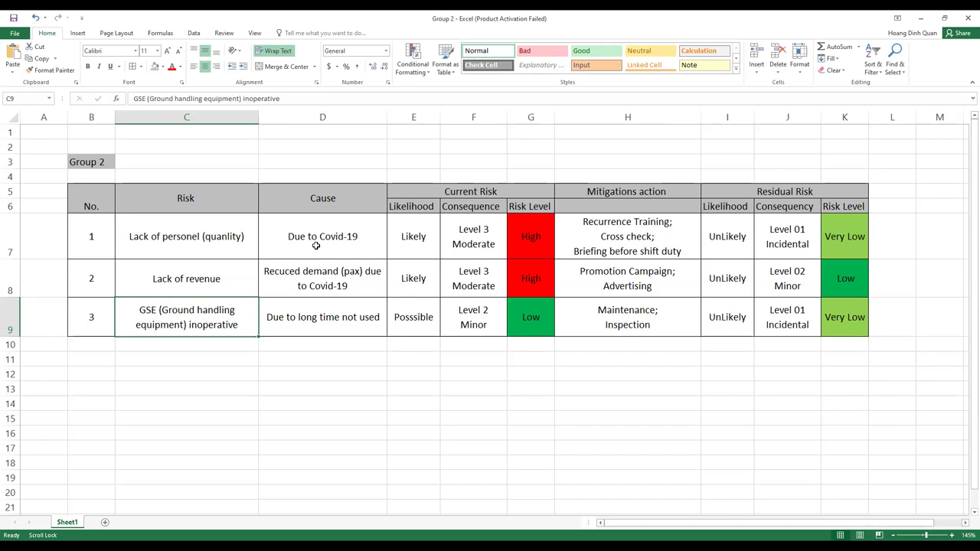
left_click(247, 271)
left_click(249, 250)
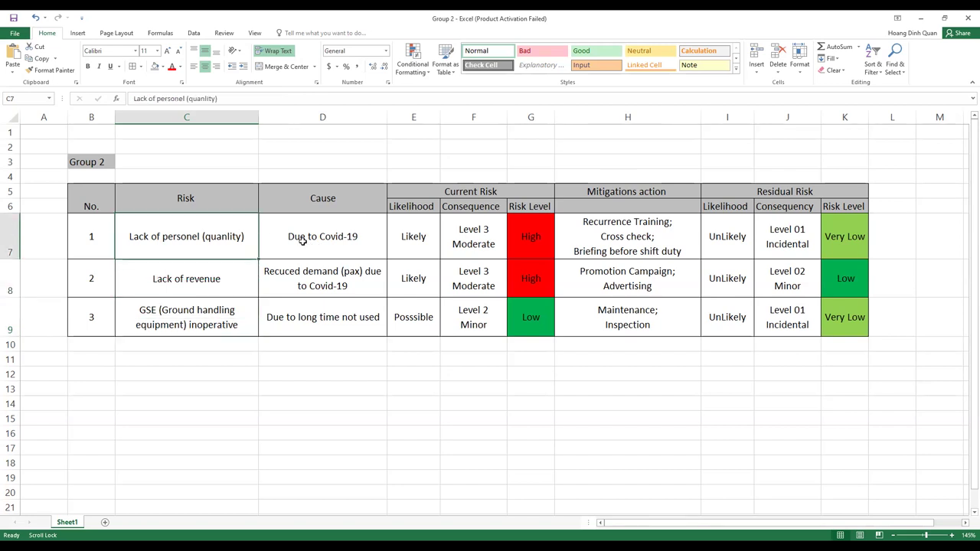
- Review the causes, current and residual consequences, and mitigation actions recorded for the Group 2 risks
left_click(311, 238)
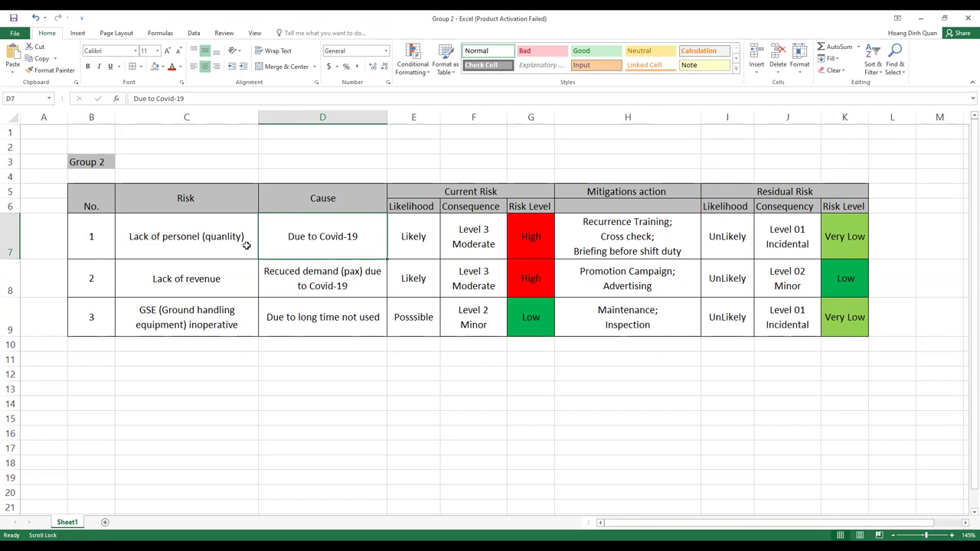
left_click(240, 285)
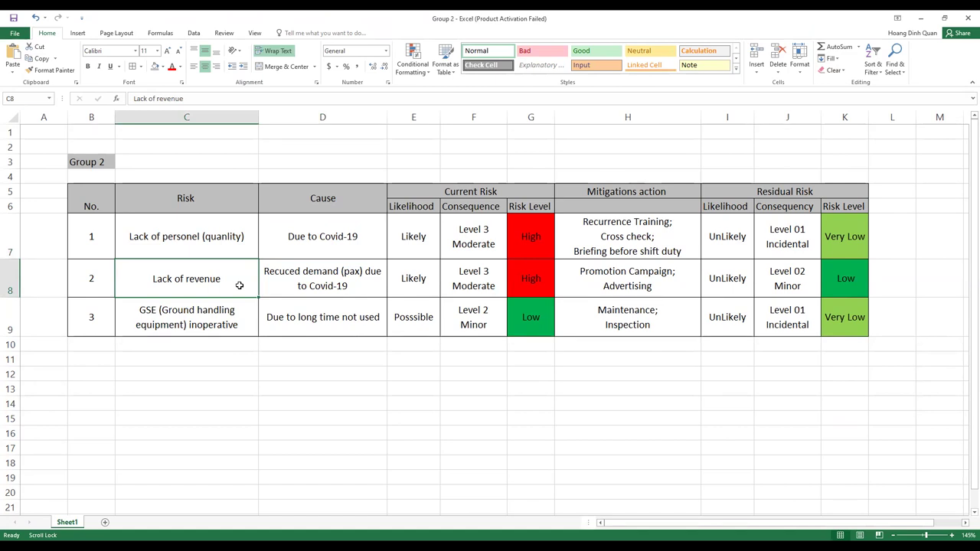
left_click(317, 285)
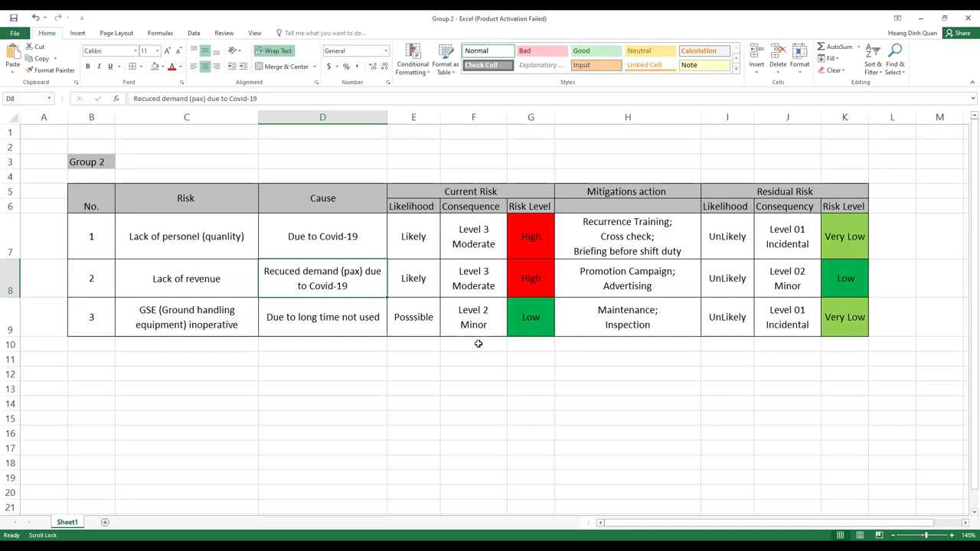
left_click(183, 370)
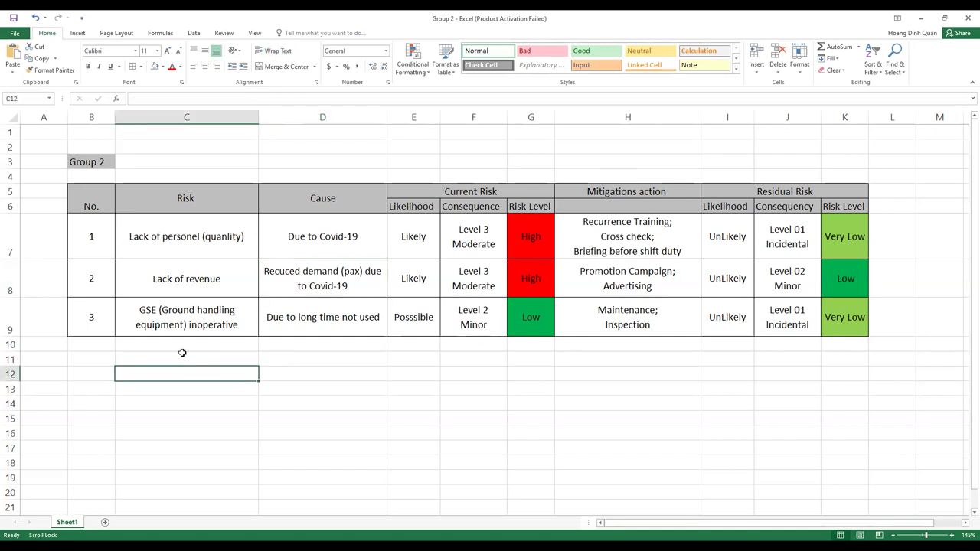
left_click(184, 347)
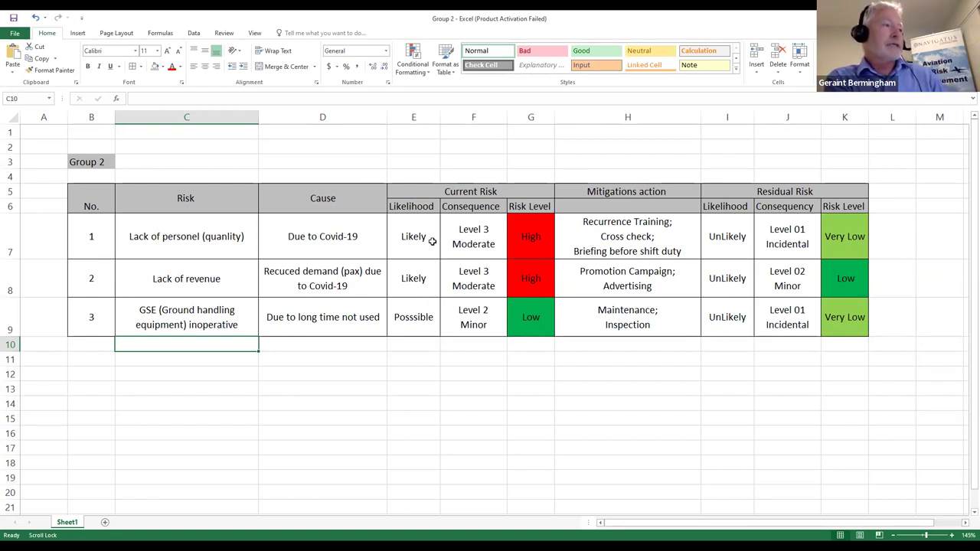
left_click(470, 279)
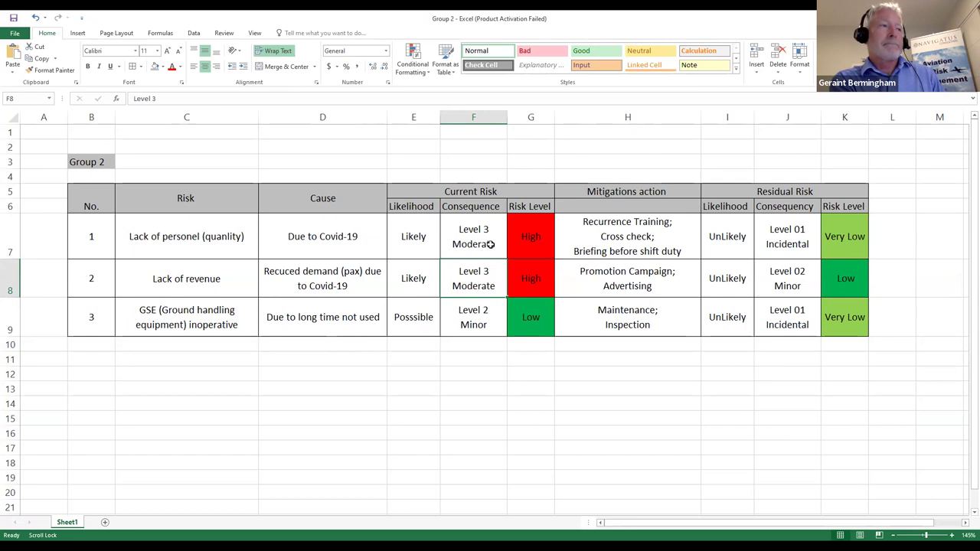
left_click(774, 243)
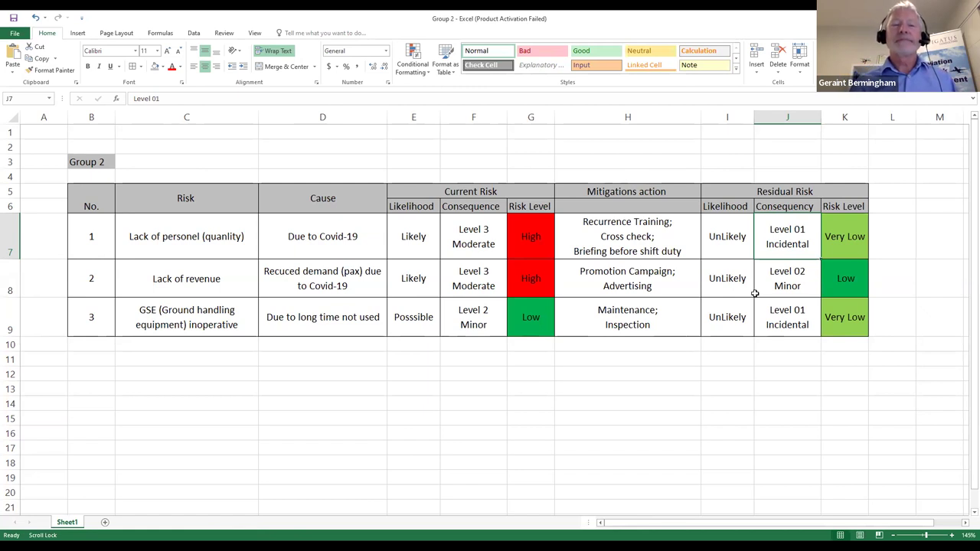
left_click(657, 281)
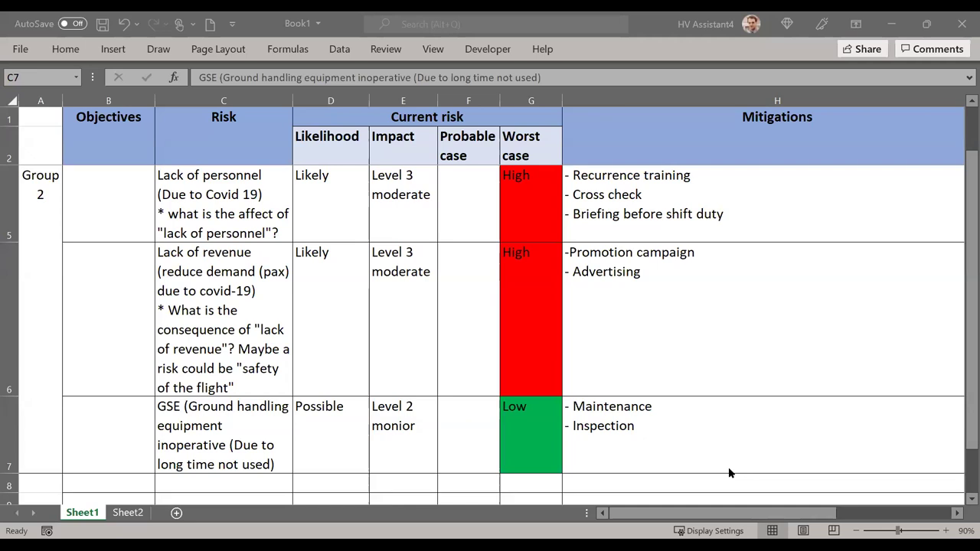
- Label the first empty row below the Group 2 risks "Group 1 (technical)" in column A
left_click(970, 498)
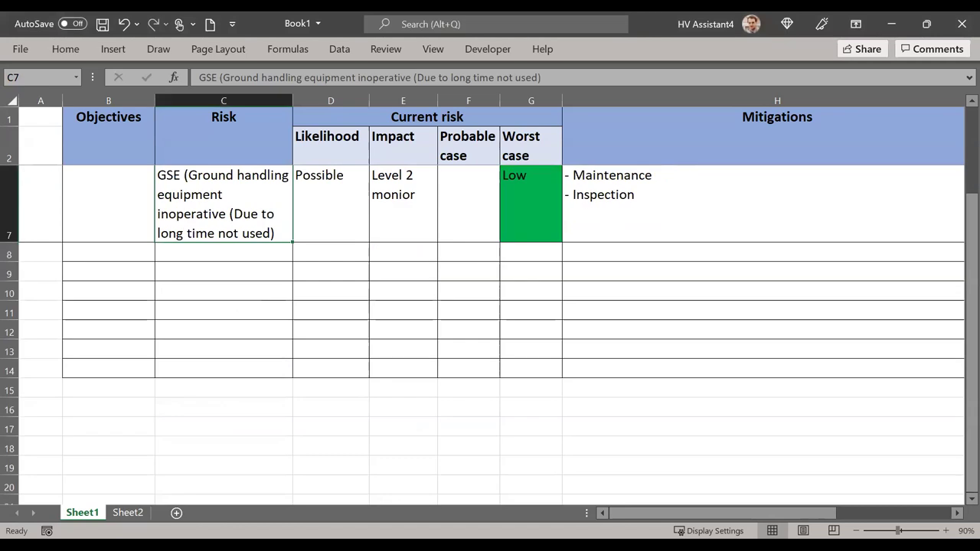
left_click(44, 256)
type("Group 1 (technical)")
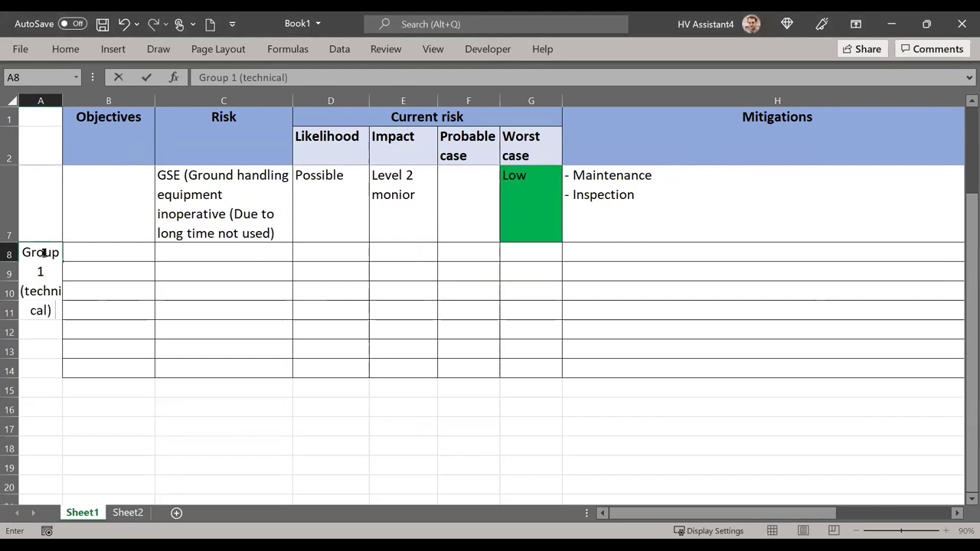
left_click(129, 263)
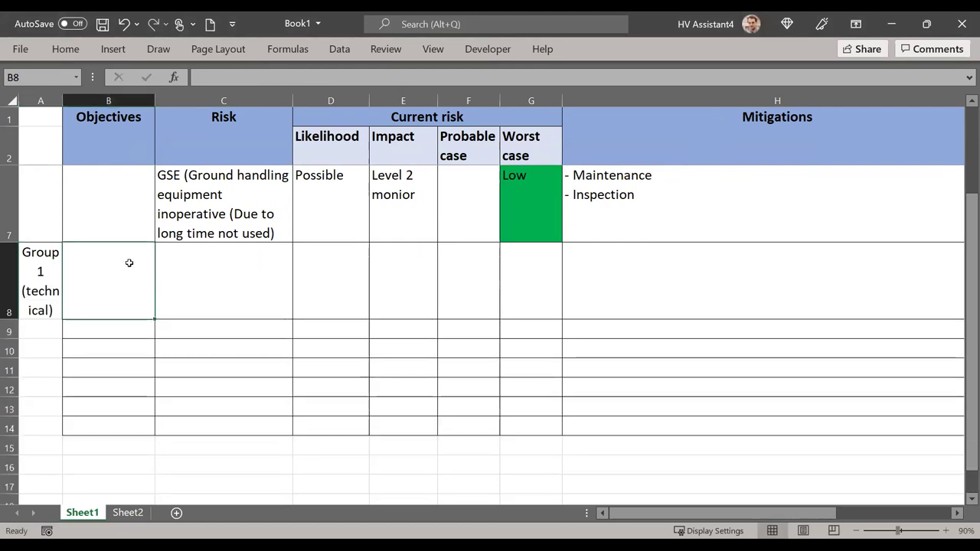
- Enter the Group 1 risk as "Aircraft towing (with 3 serious incidents)" in cell C8
left_click(213, 274)
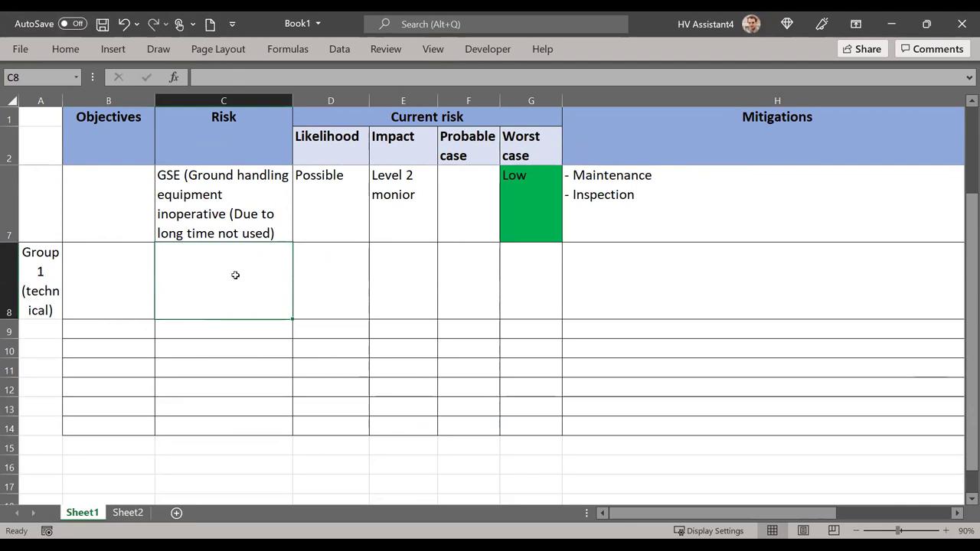
type("Aircraft")
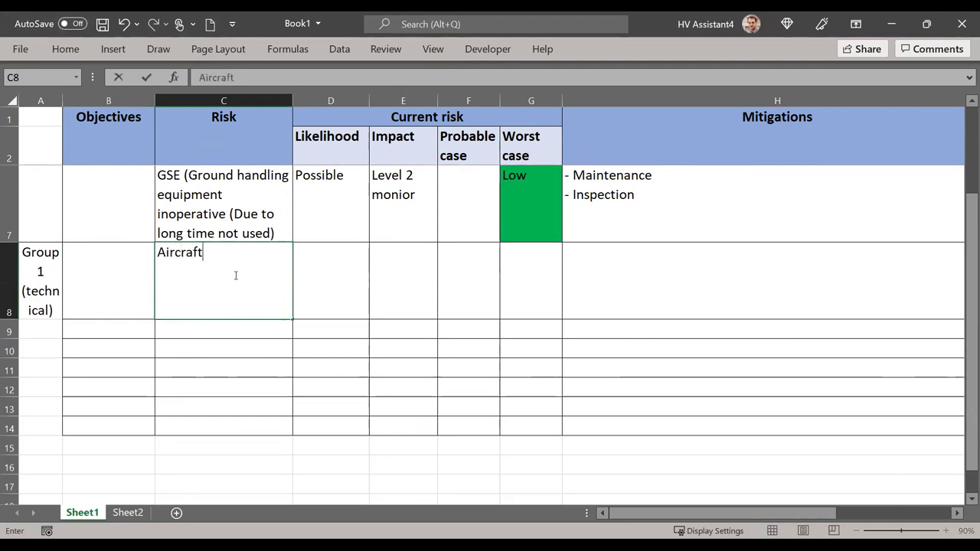
type(" towing")
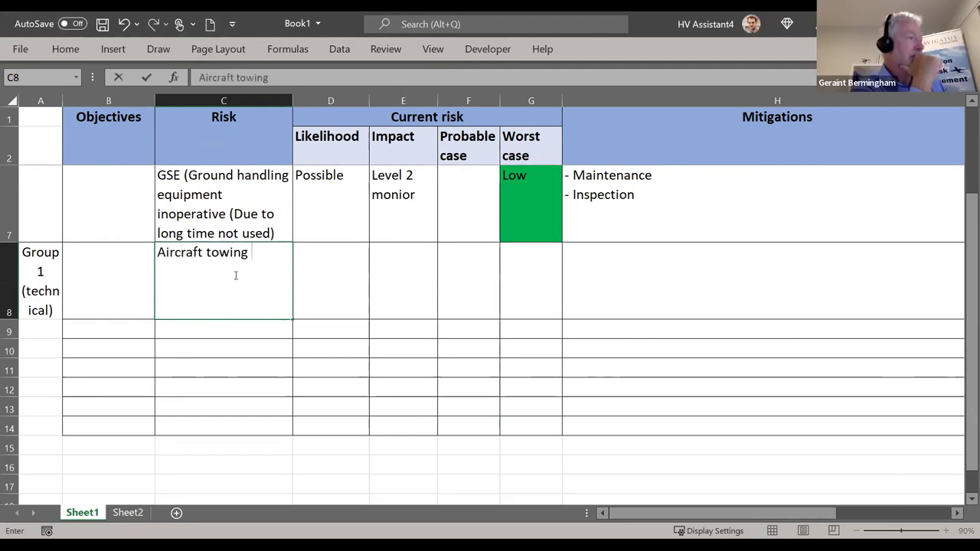
left_click(97, 274)
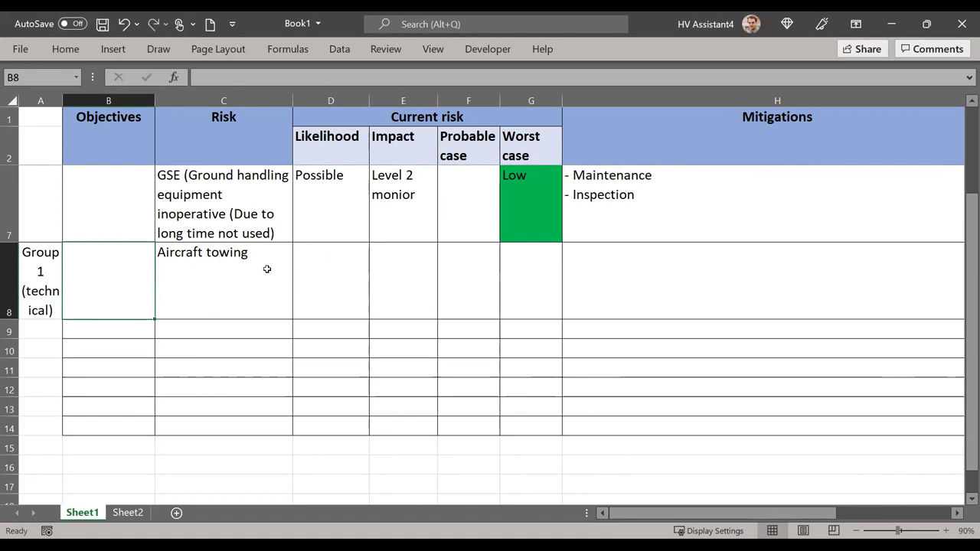
left_click(245, 263)
double_click(268, 255)
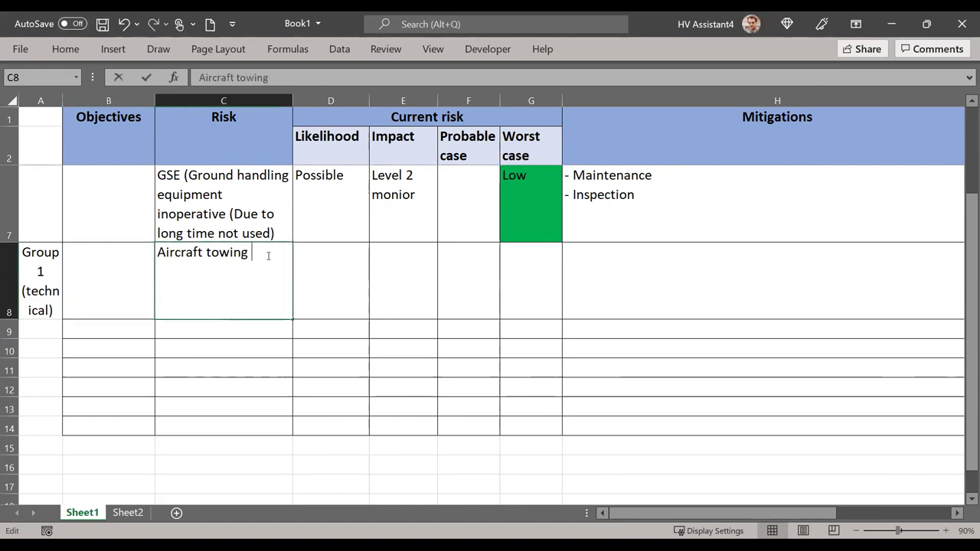
type("(with")
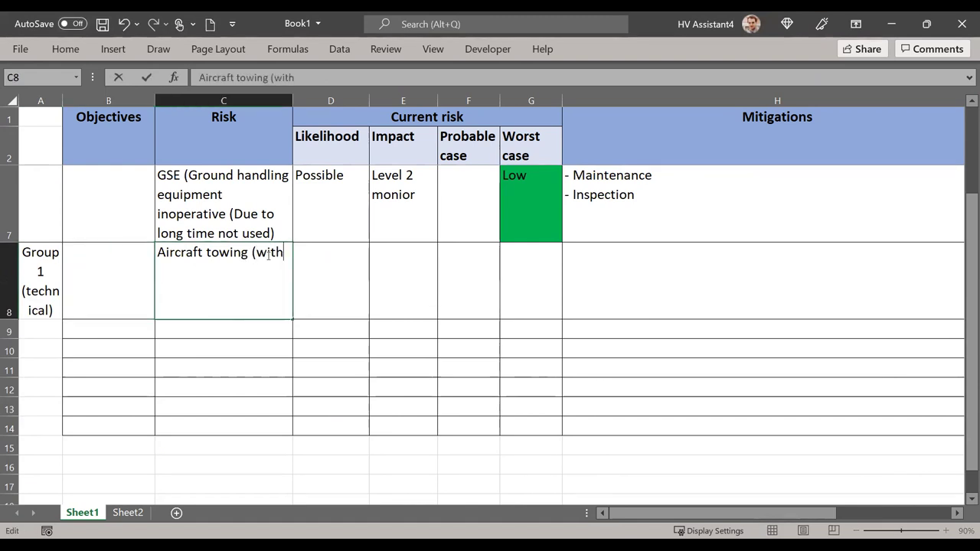
type(" 3 serios")
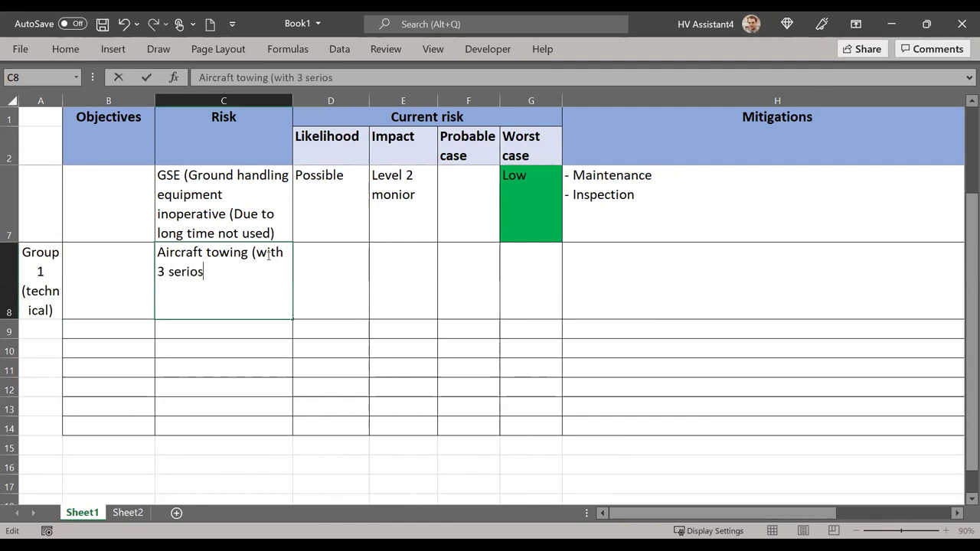
key("BackSpace")
type("us incidents)")
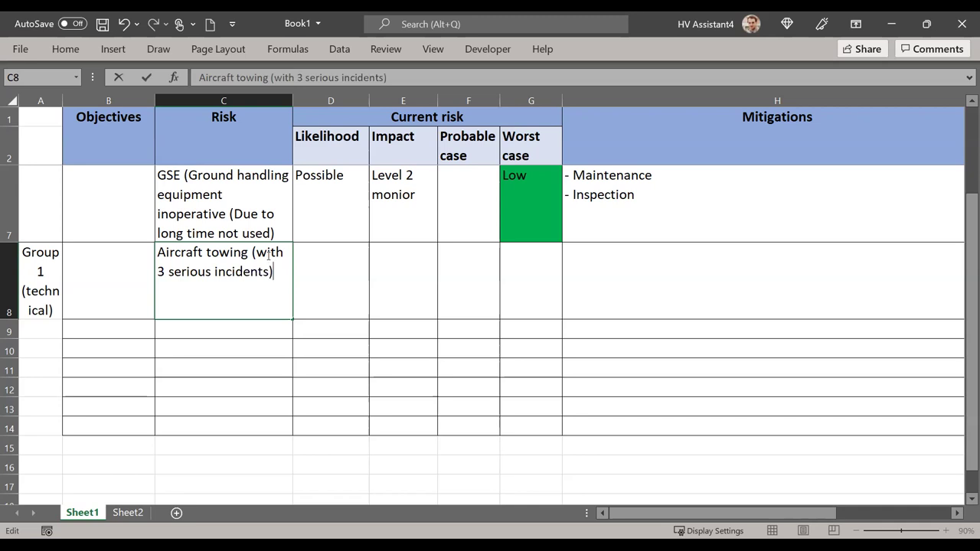
- Set the aircraft towing risk's current likelihood to 5 and its impact to "C level"
left_click(331, 254)
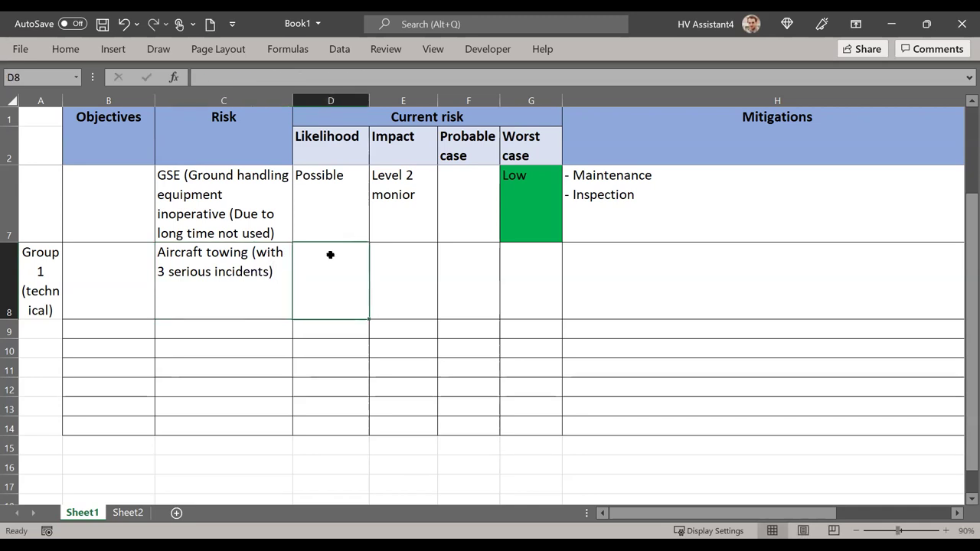
type("5")
key("Tab")
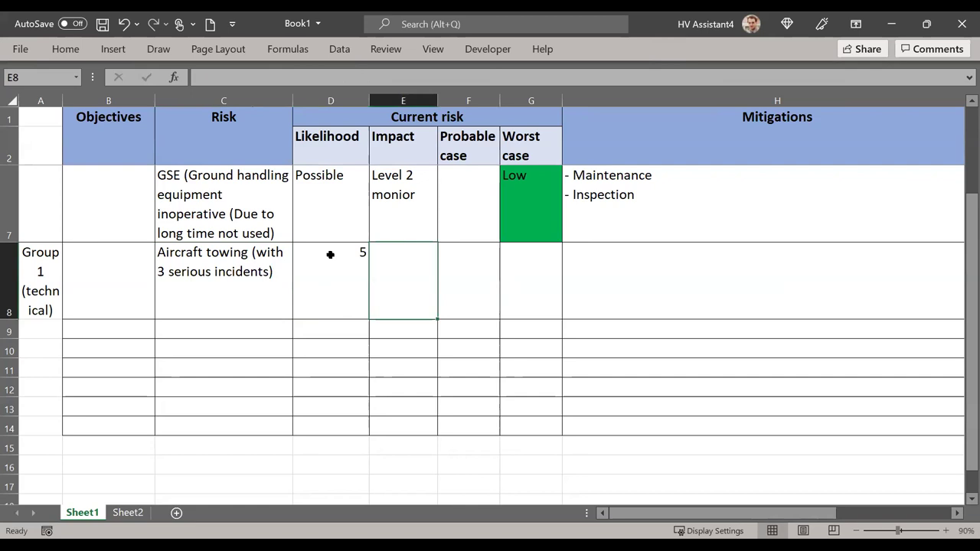
type("C")
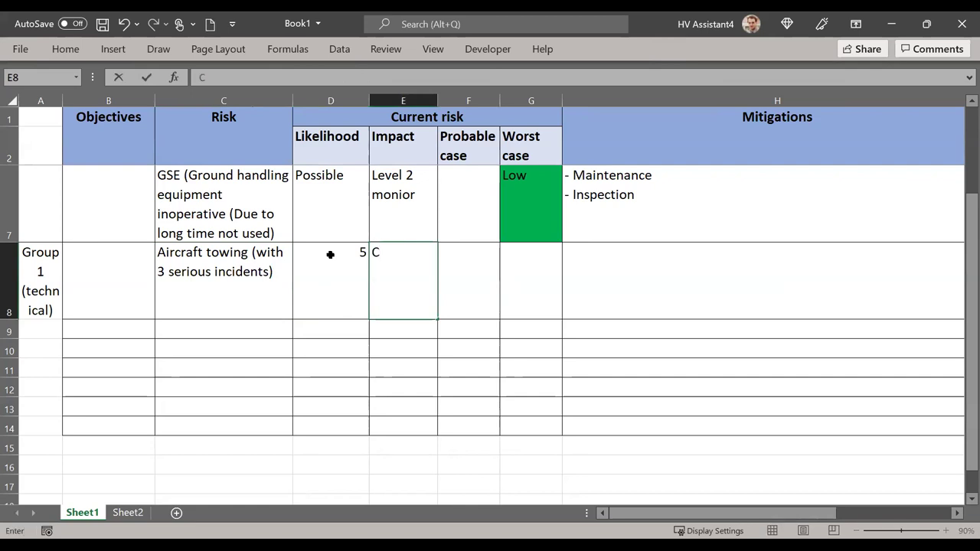
type(" level")
left_click(543, 259)
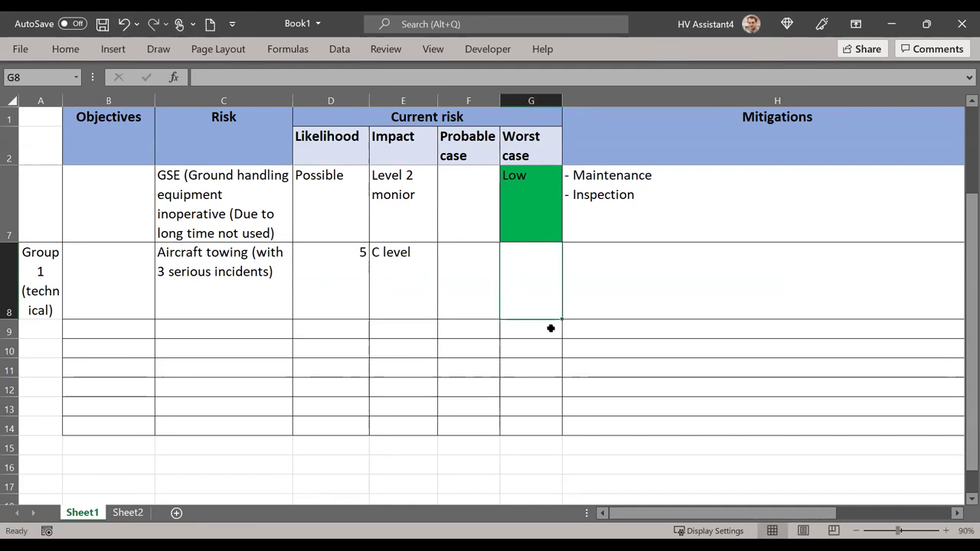
type("%")
key("BackSpace")
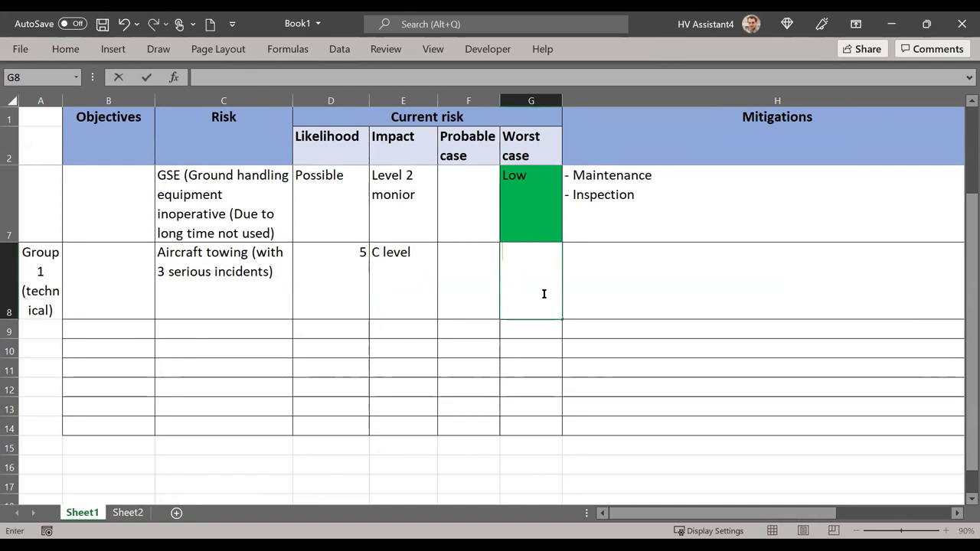
left_click(421, 278)
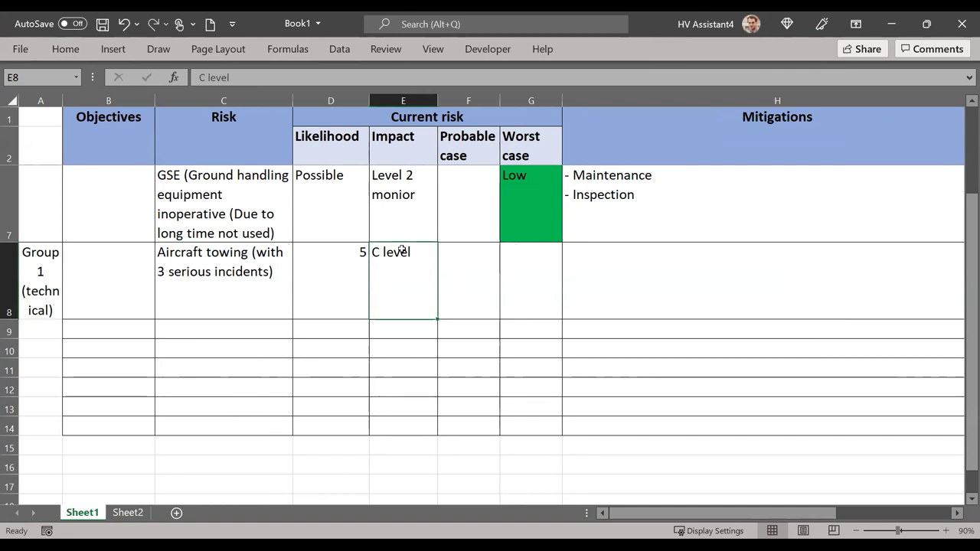
left_click(450, 279)
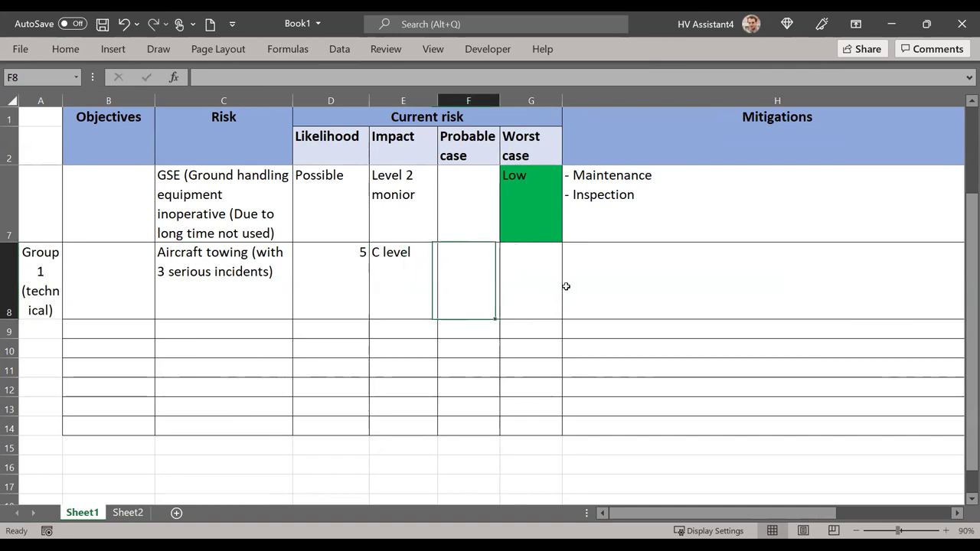
- Enter "- Revise the procedure" as text for the aircraft towing risk's first mitigation in cell H8
left_click(957, 513)
left_click(957, 513)
left_click(957, 513)
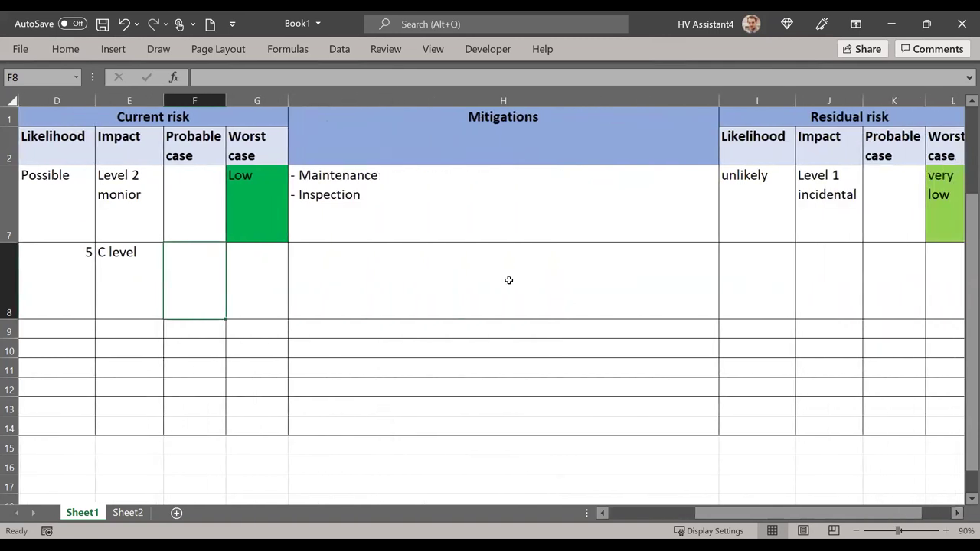
double_click(491, 267)
type("- Reduc")
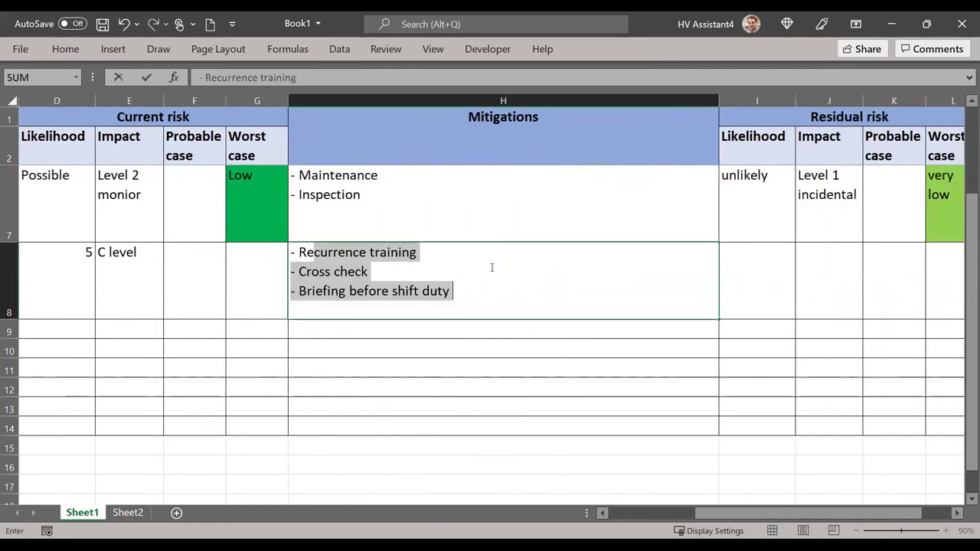
key("BackSpace")
key("BackSpace")
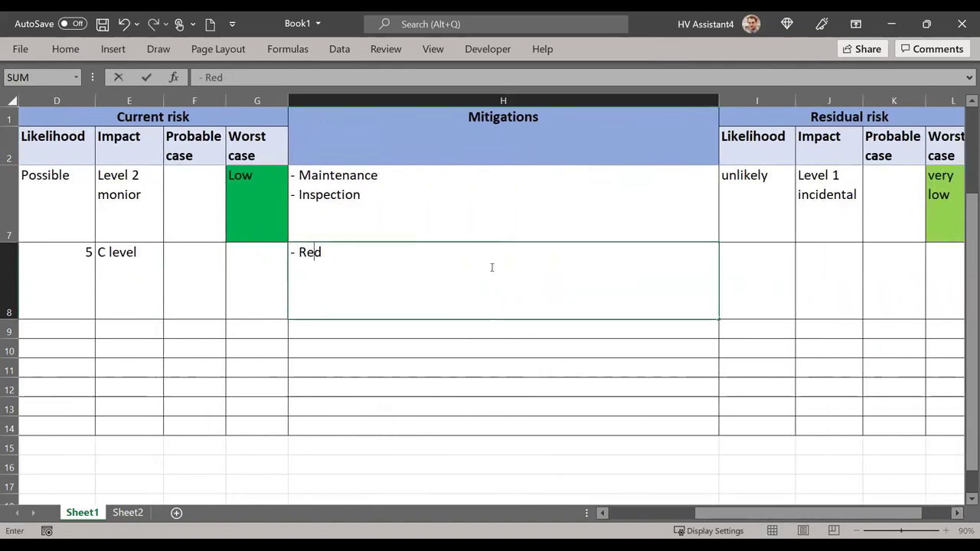
key("BackSpace")
key("BackSpace")
key("BackSpace")
type("Maintenance - Inspection")
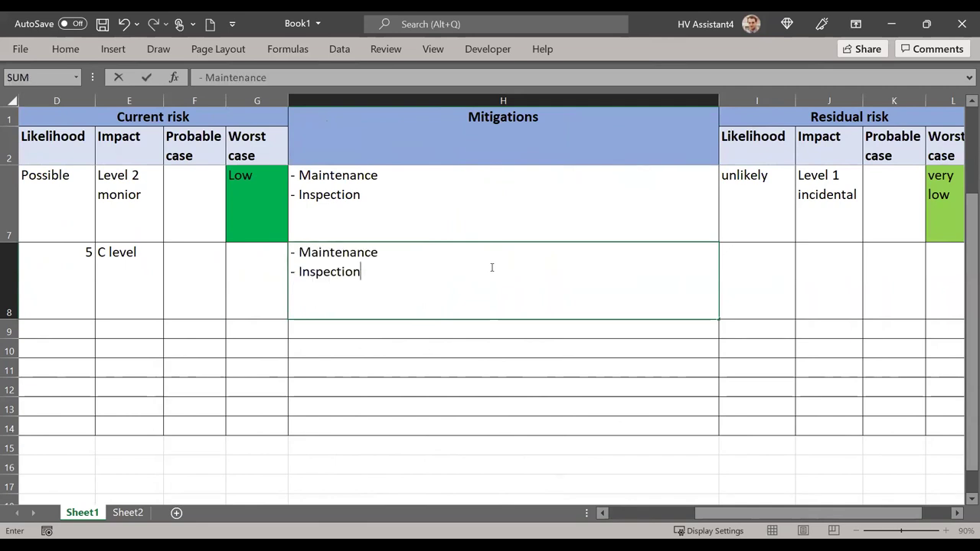
key("ctrl+shift+Home")
type("'- Revise the procedure")
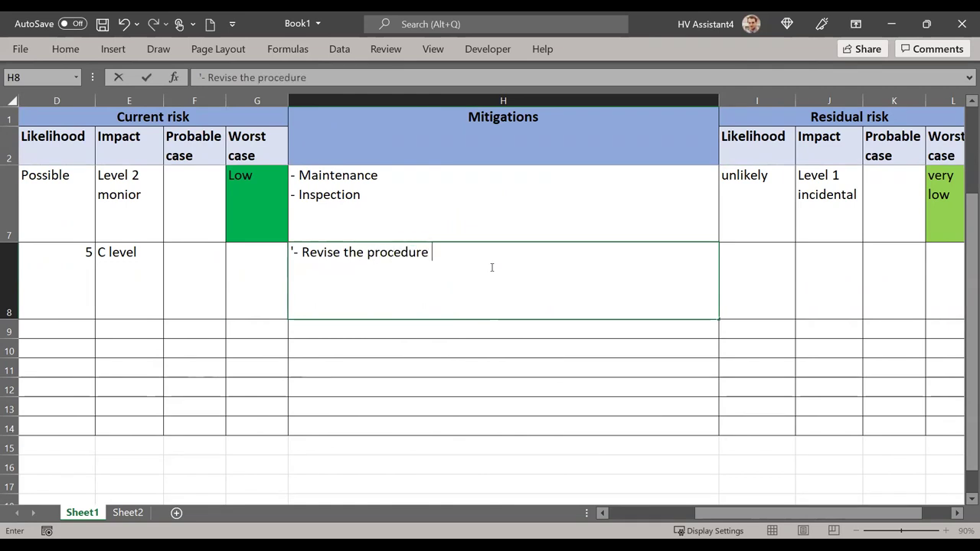
- Add "- Personnel" on a second line in the aircraft towing risk's mitigations cell
key("alt+Return")
type("- ")
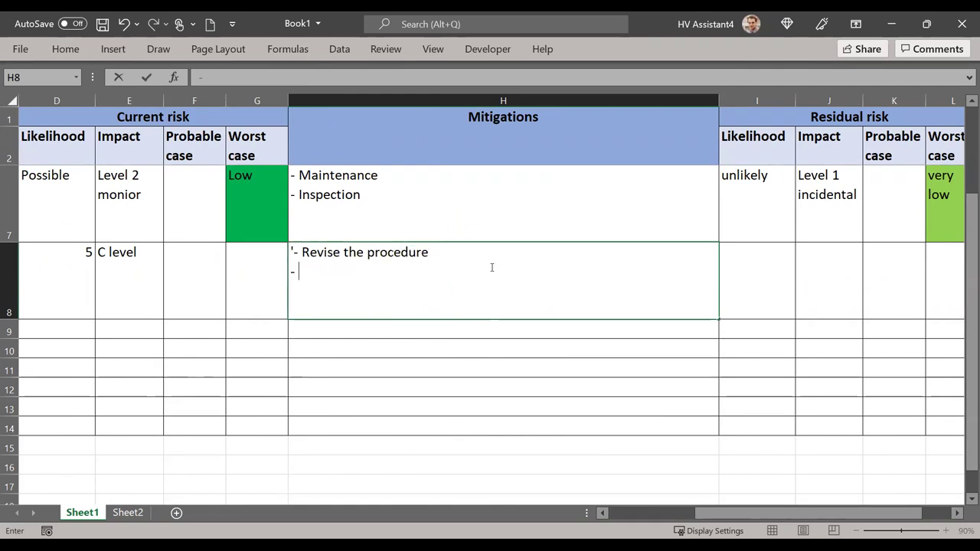
type("Personal")
key("BackSpace")
key("BackSpace")
type("nel")
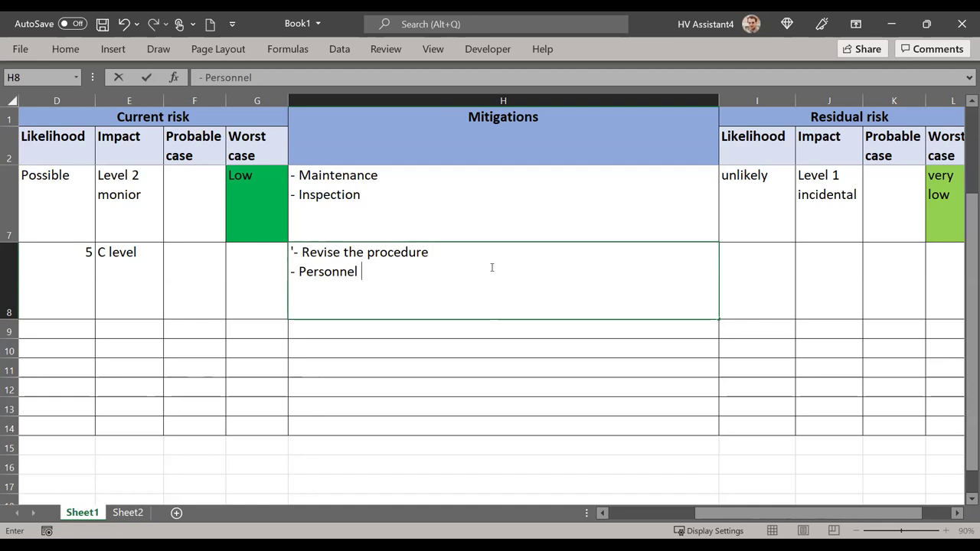
- Add a third mitigation line, "- install number of warning light in the tip of aircraft wing", and commit the mitigations cell
key("alt+Return")
type("- install ")
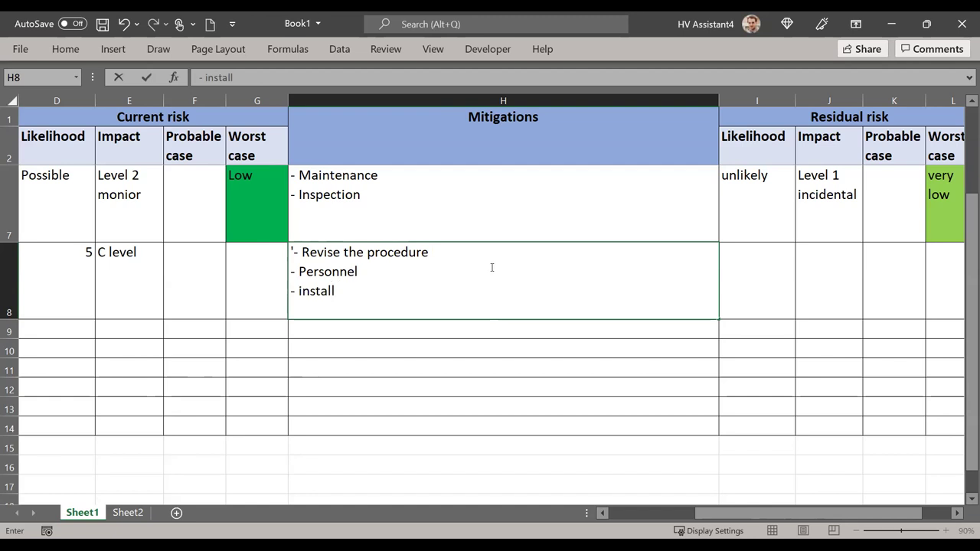
type("number of warning light in the top")
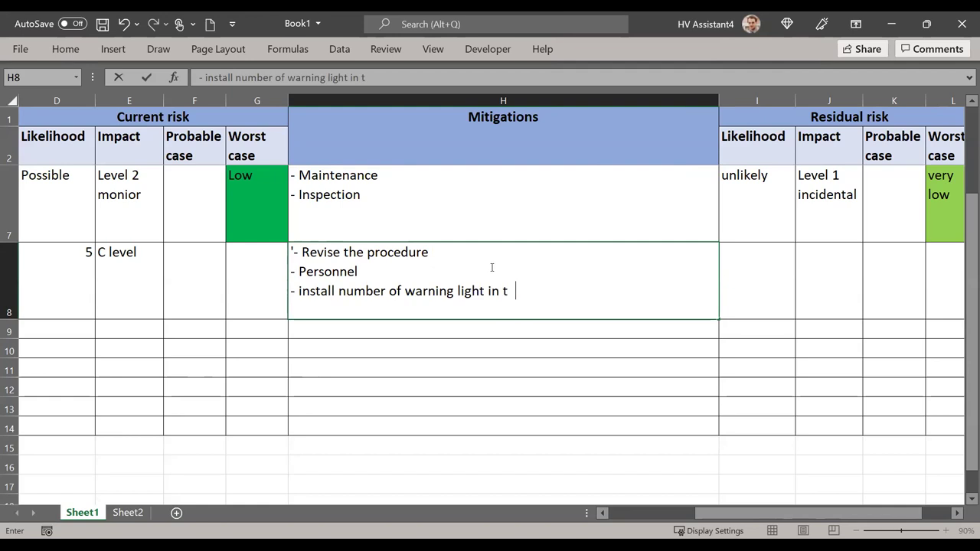
key("BackSpace")
key("BackSpace")
type("ip of aircraft wing")
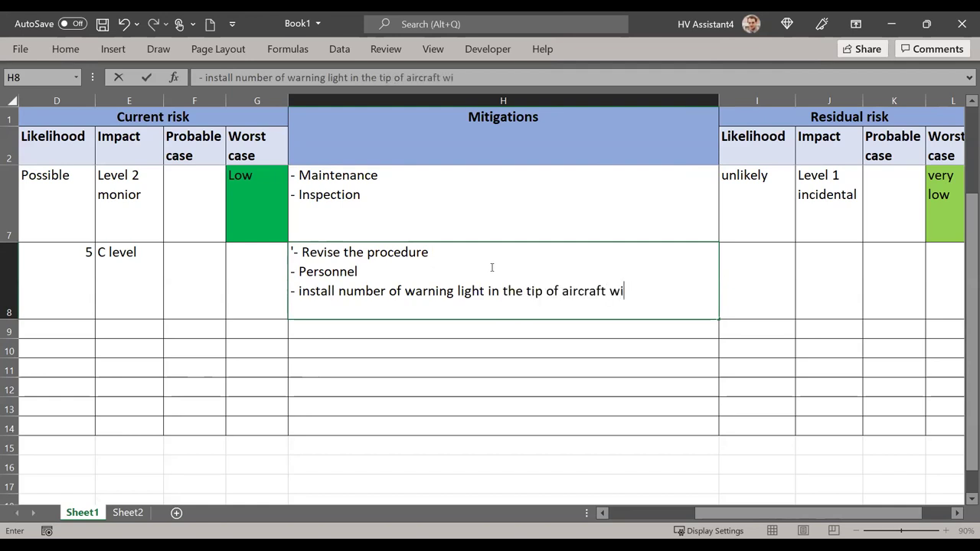
key("BackSpace")
type("ng")
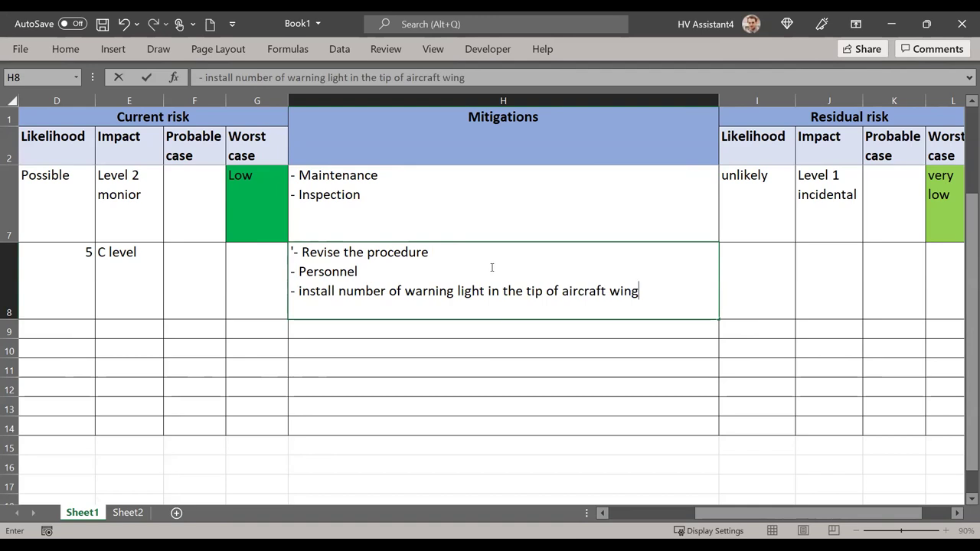
key("Return")
- Set the aircraft towing risk's residual likelihood to 3 and its residual impact to "D"
left_click(741, 310)
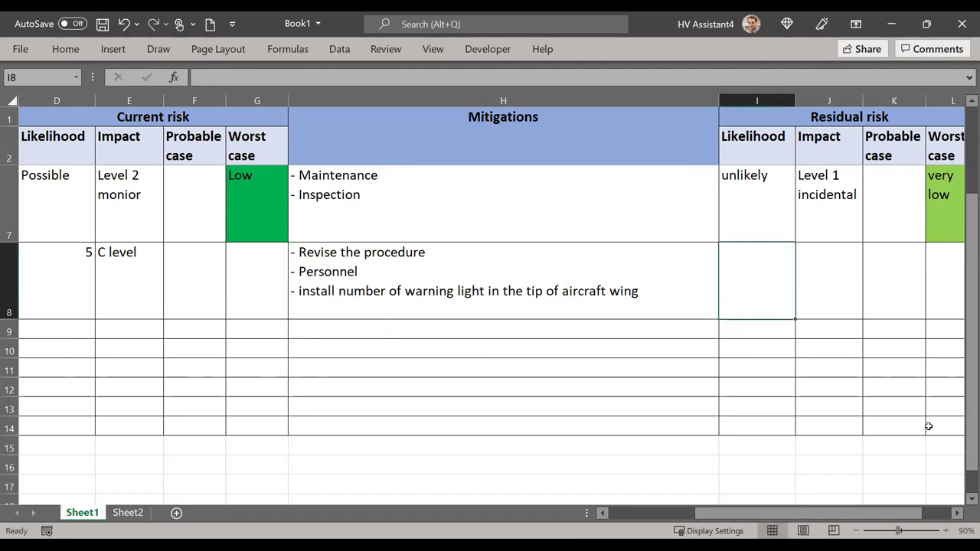
left_click(958, 512)
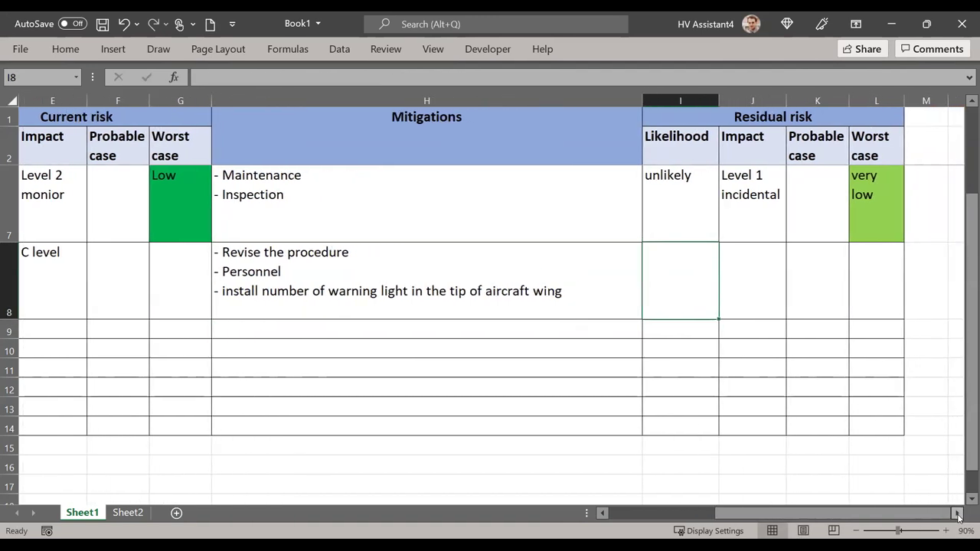
left_click(957, 513)
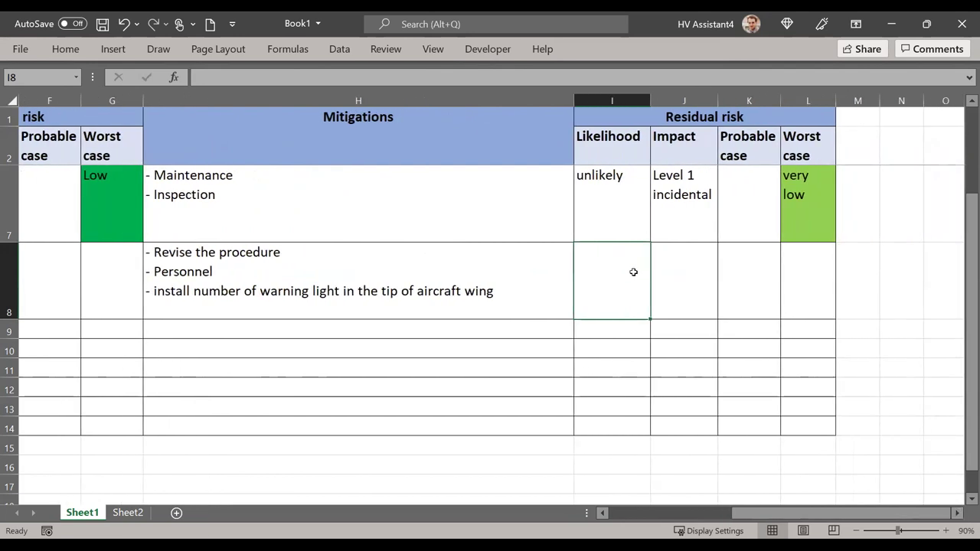
type("3")
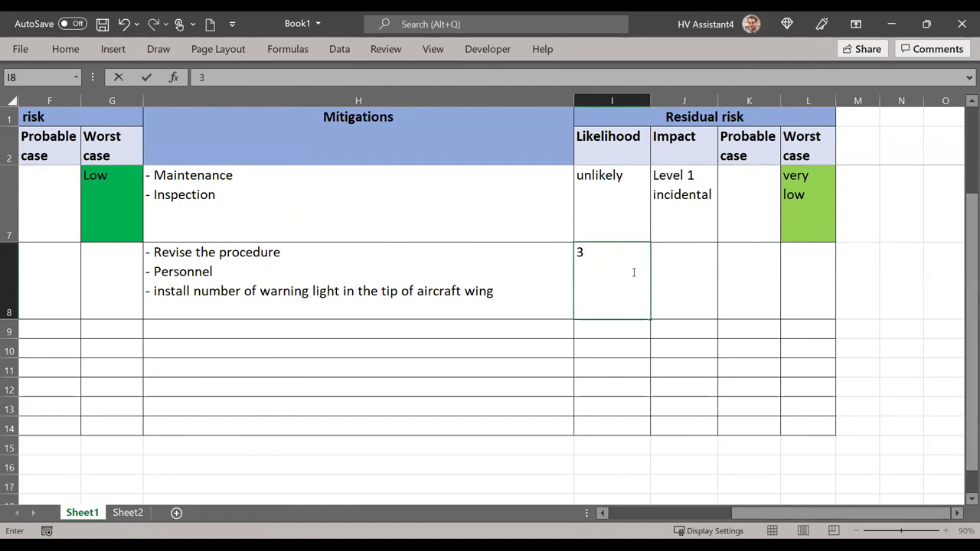
left_click(701, 270)
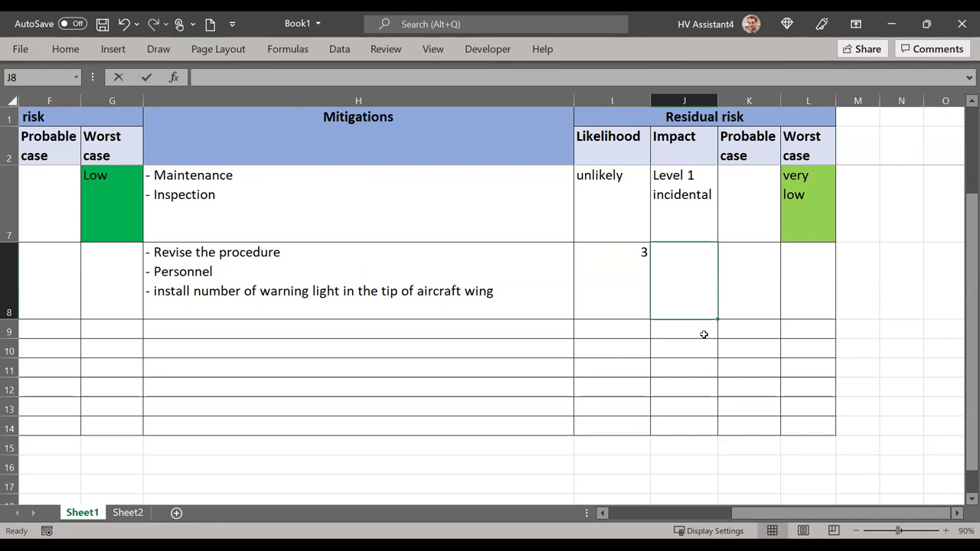
type("D")
left_click(769, 303)
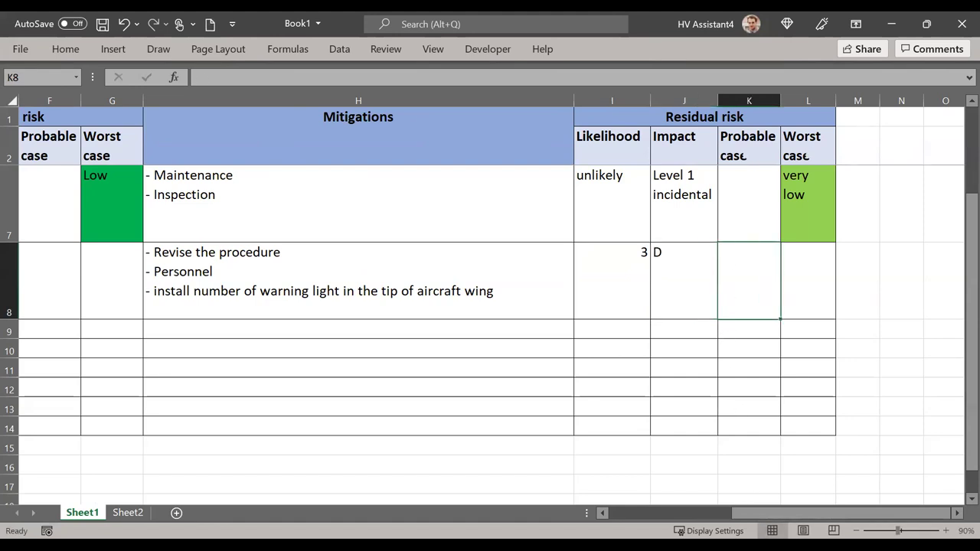
- Remove the word "level" from the aircraft towing risk's current impact so the cell reads "C"
left_click(602, 513)
left_click(602, 512)
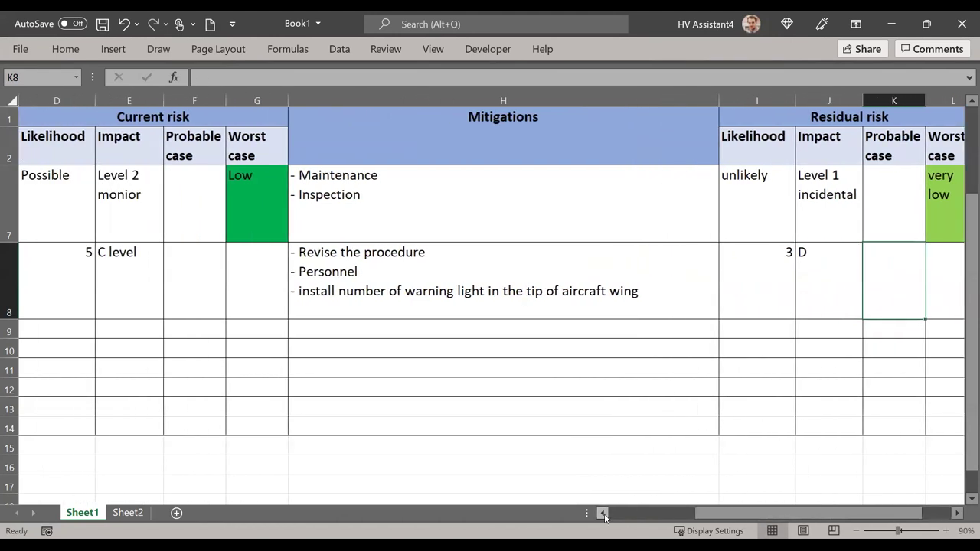
double_click(151, 253)
left_click_drag(137, 252, 111, 251)
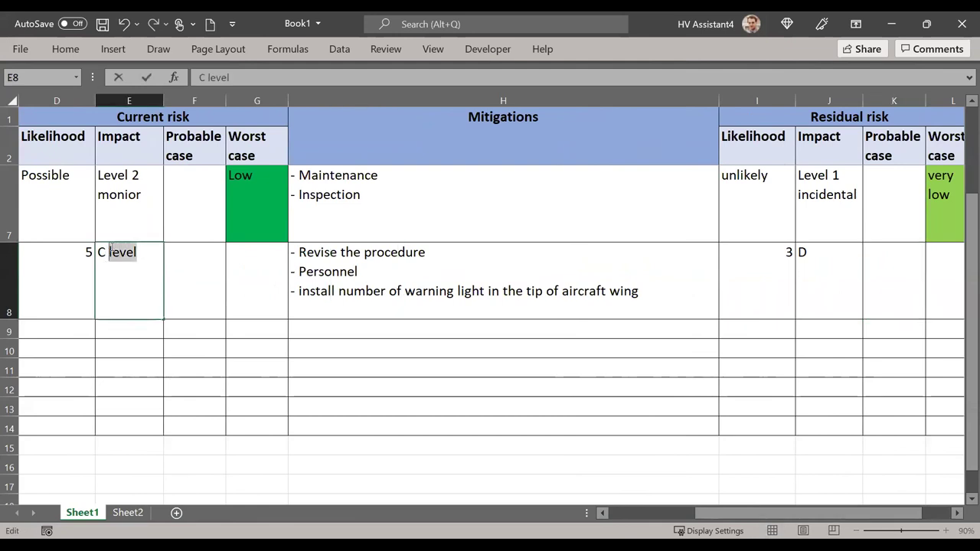
key("Delete")
left_click(242, 286)
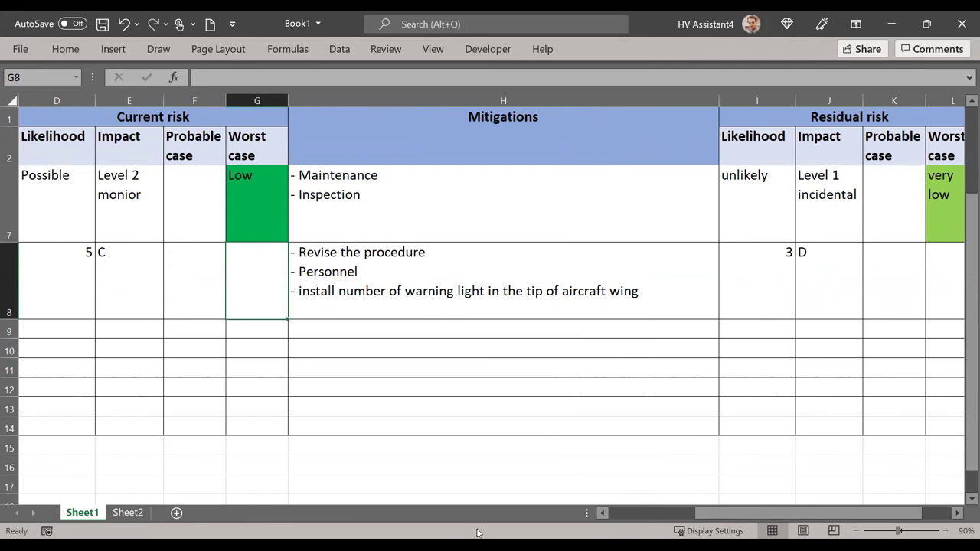
- Centre the aircraft towing risk's current likelihood and impact values horizontally in cells D8 and E8
left_click_drag(711, 515, 728, 519)
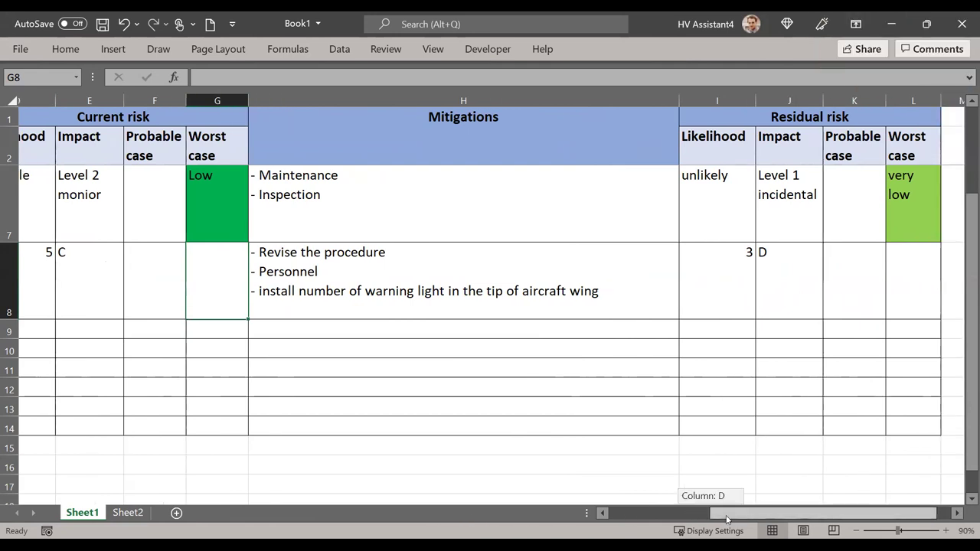
left_click_drag(728, 519, 255, 290)
left_click(255, 290)
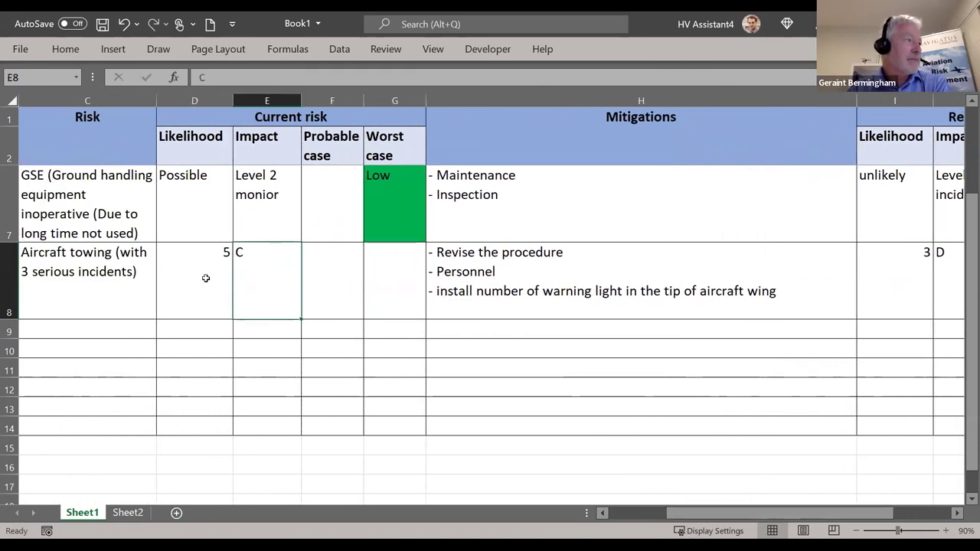
left_click(601, 513)
left_click(600, 515)
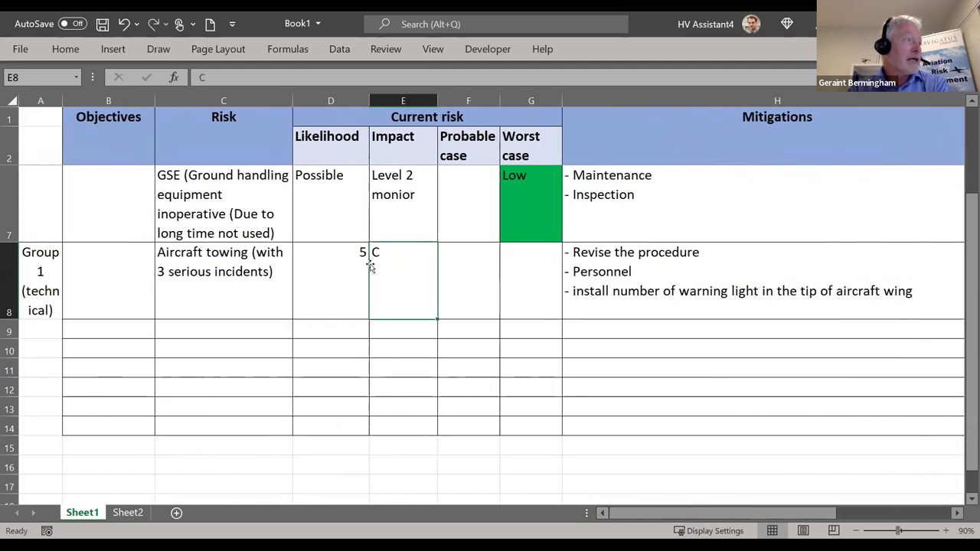
left_click_drag(349, 271, 376, 273)
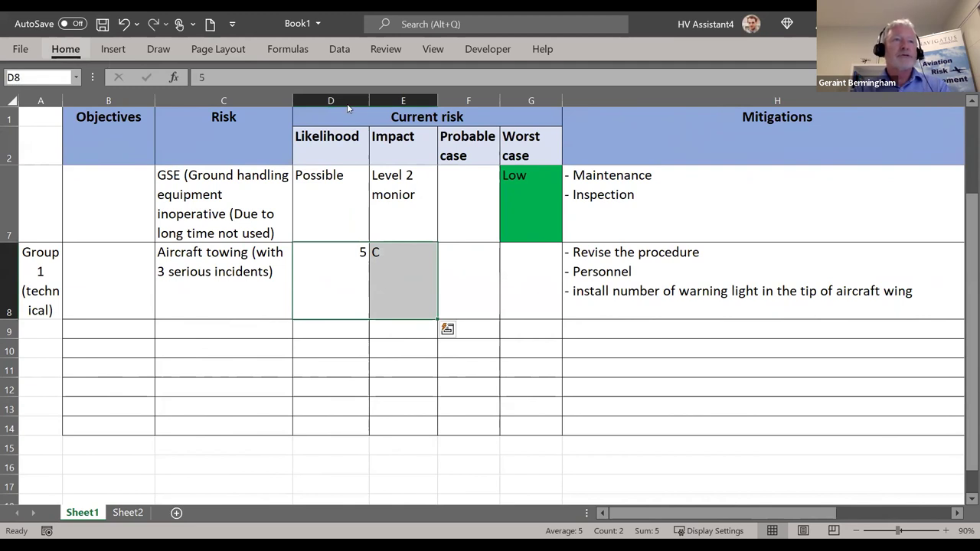
left_click(66, 48)
left_click(271, 102)
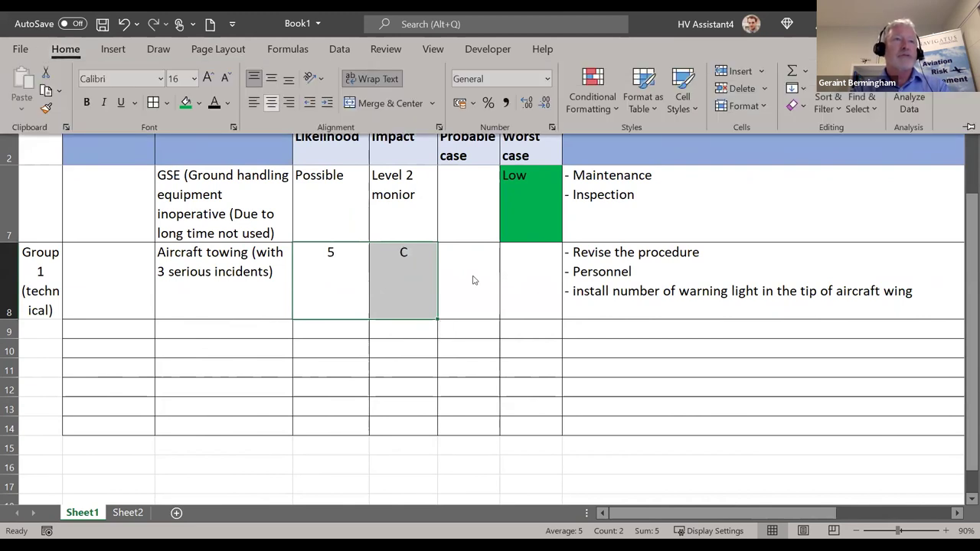
left_click(496, 300)
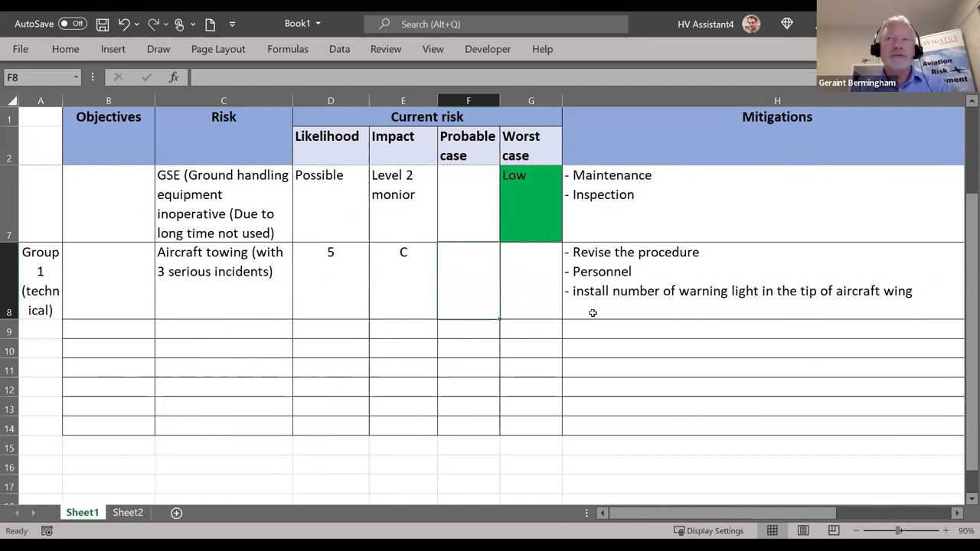
left_click(527, 288)
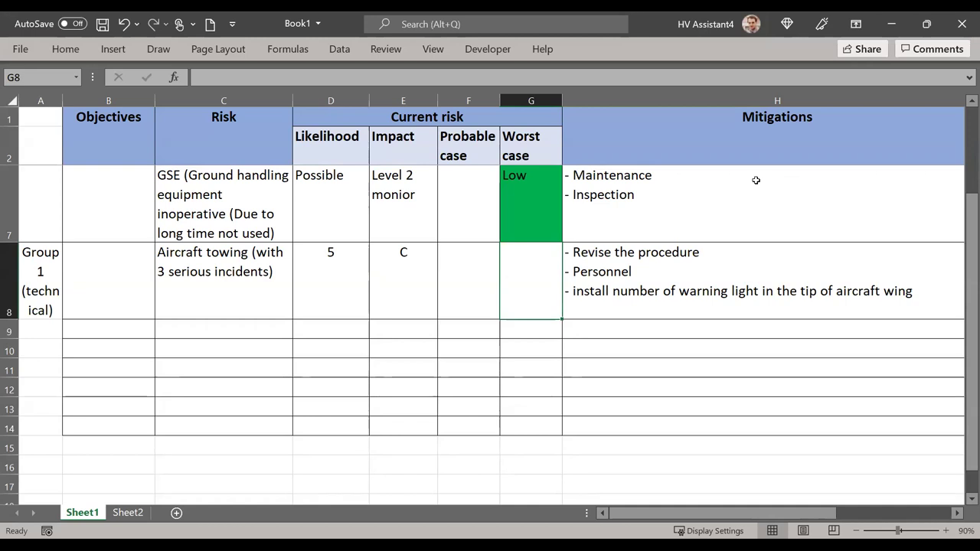
left_click(482, 271)
left_click(558, 256)
left_click(620, 310)
left_click(483, 265)
left_click(422, 282)
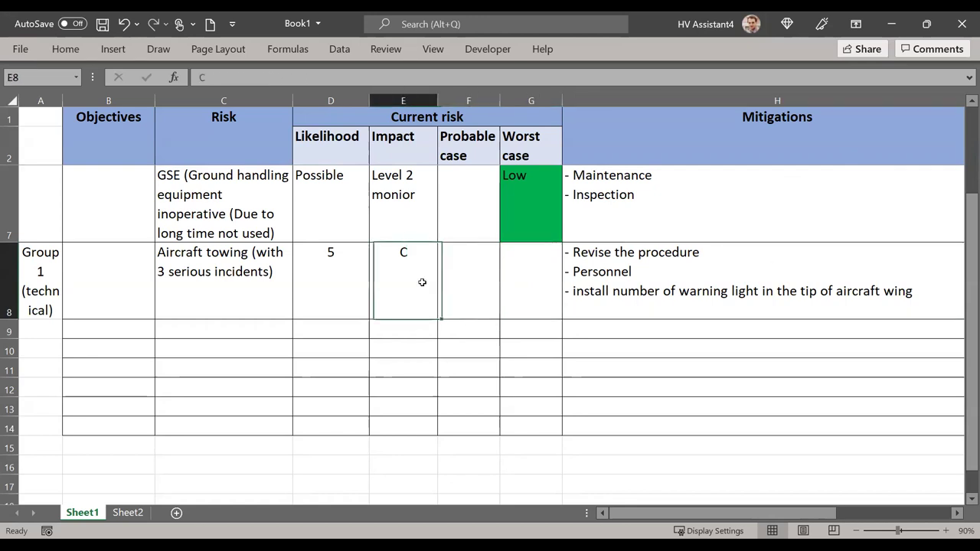
left_click(456, 273)
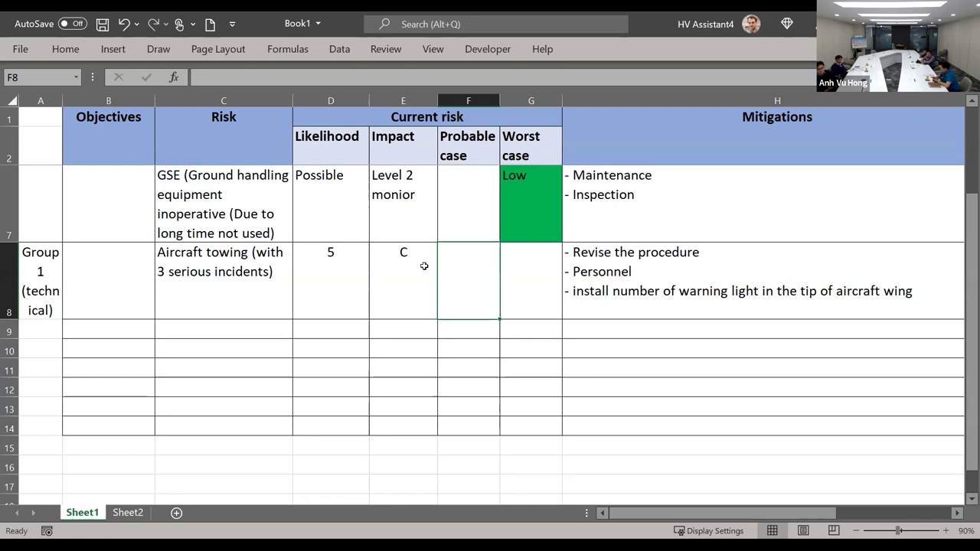
- Expand the aircraft towing risk's current impact to "C (major)" and its current likelihood to "5 (rarely)"
double_click(395, 263)
left_click(430, 252)
type("(major)")
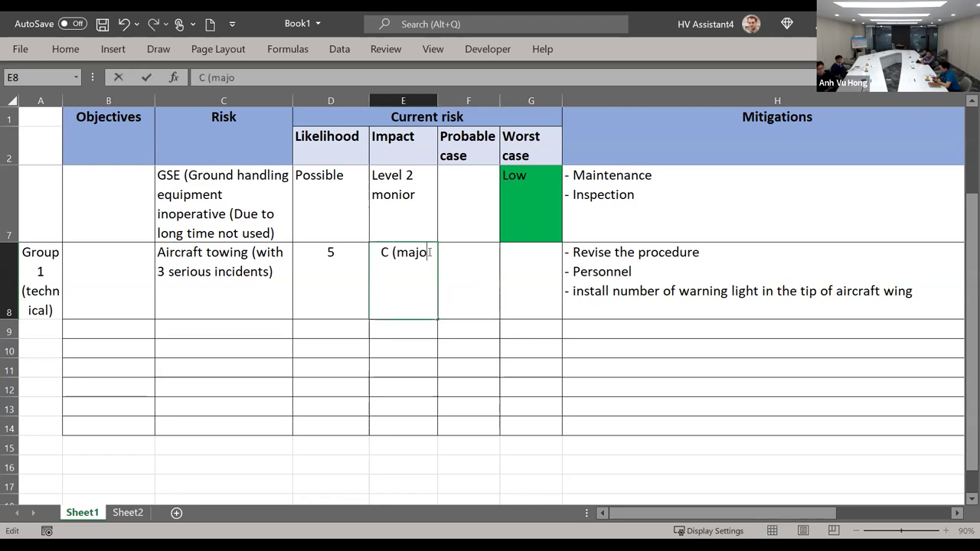
double_click(346, 265)
type("(rarel")
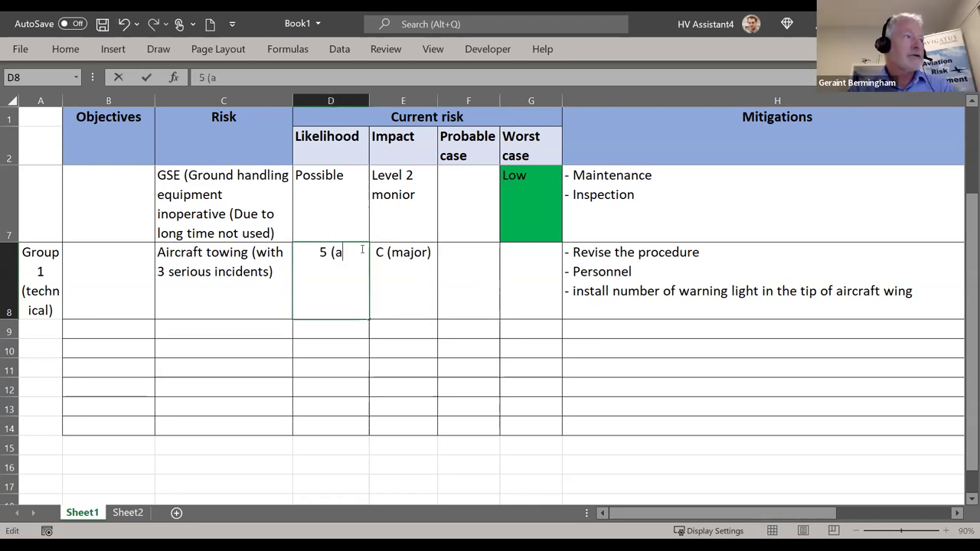
type("y)")
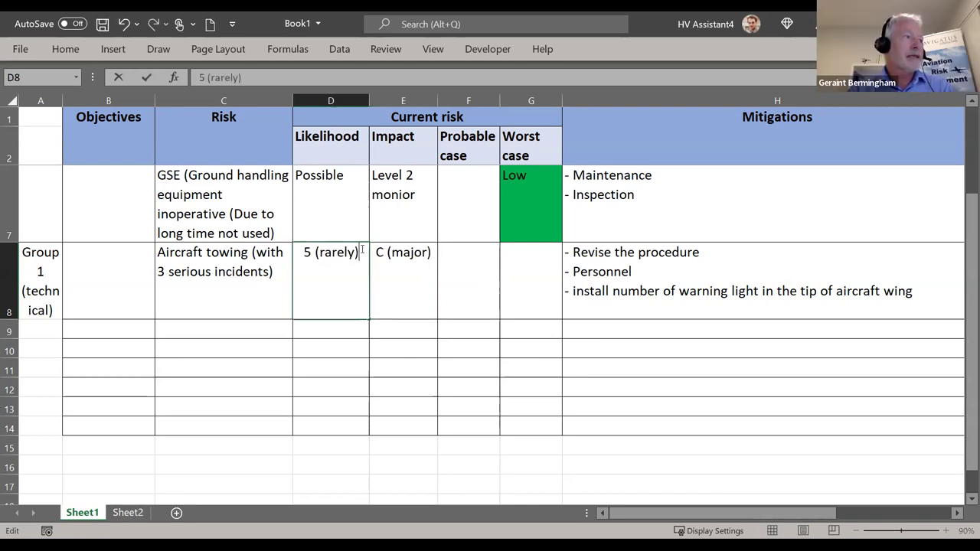
left_click(440, 257)
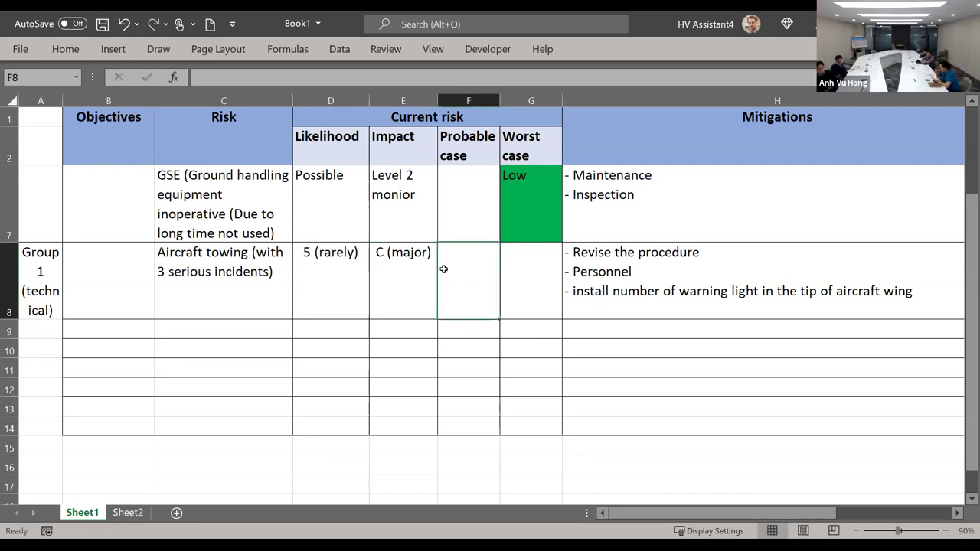
left_click(427, 288)
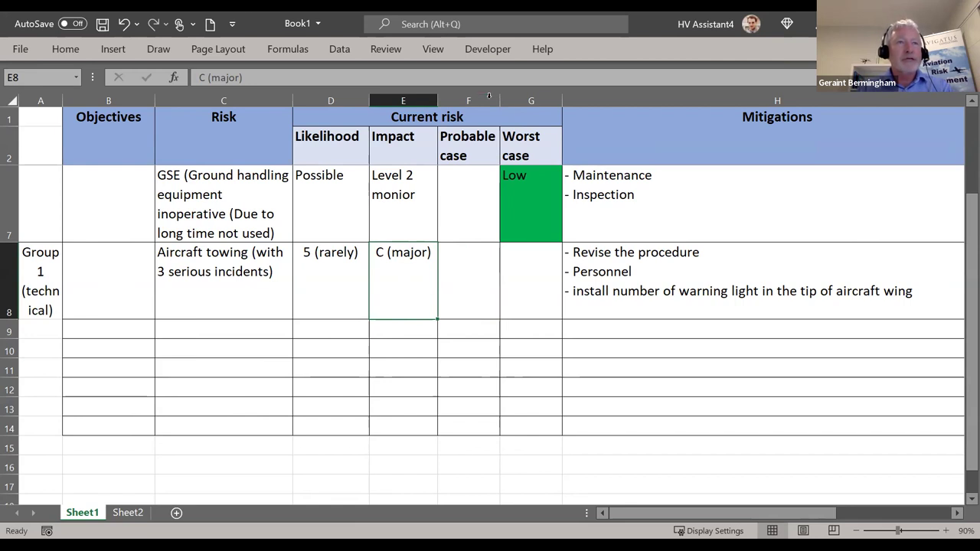
left_click(469, 270)
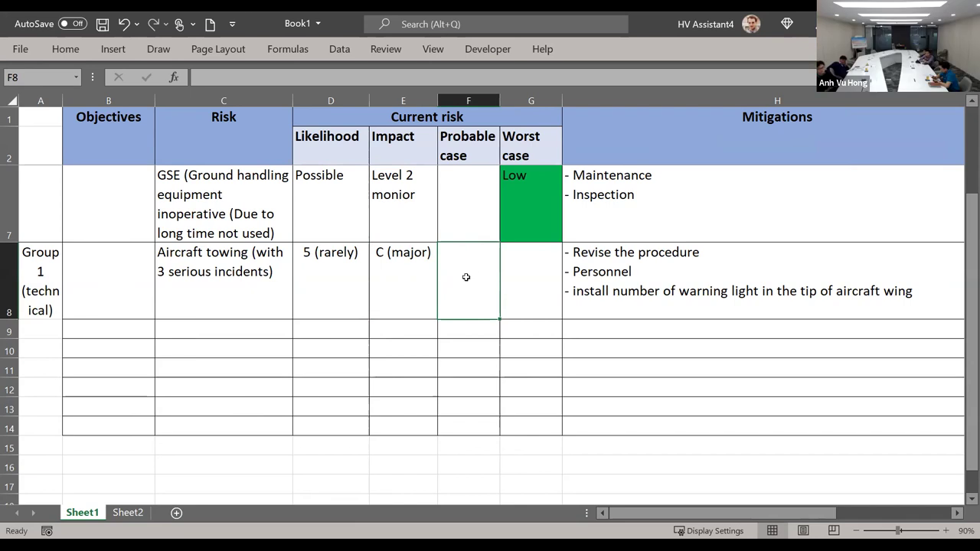
left_click(552, 298)
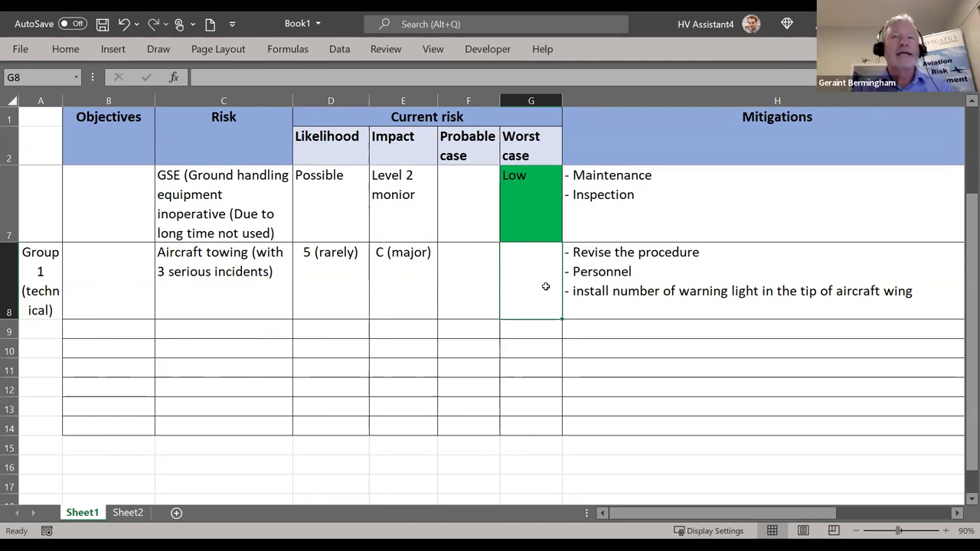
left_click(493, 280)
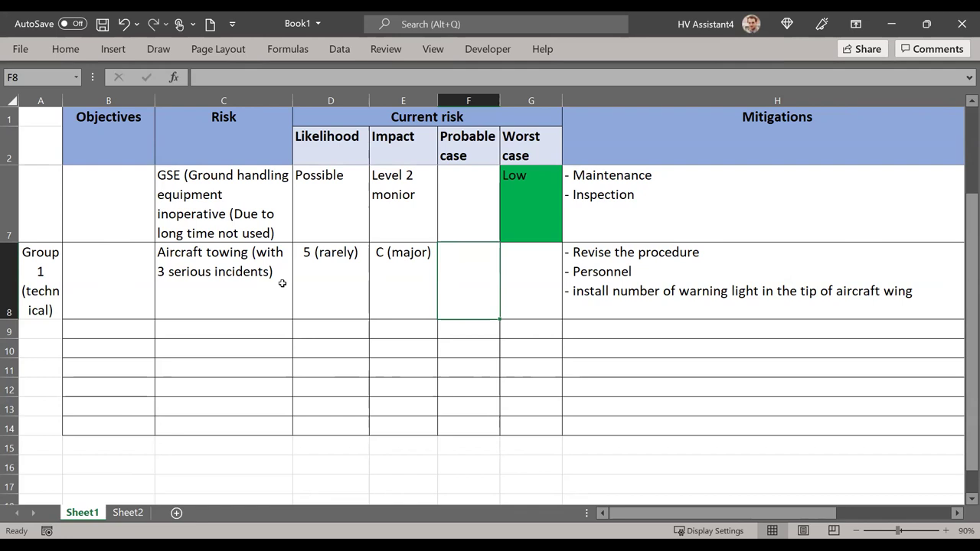
left_click(344, 283)
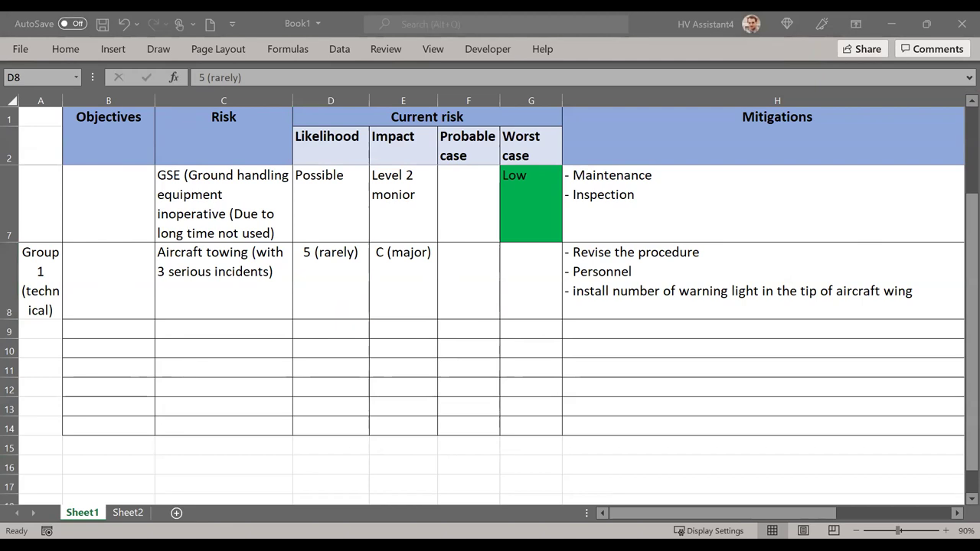
key("alt+Tab")
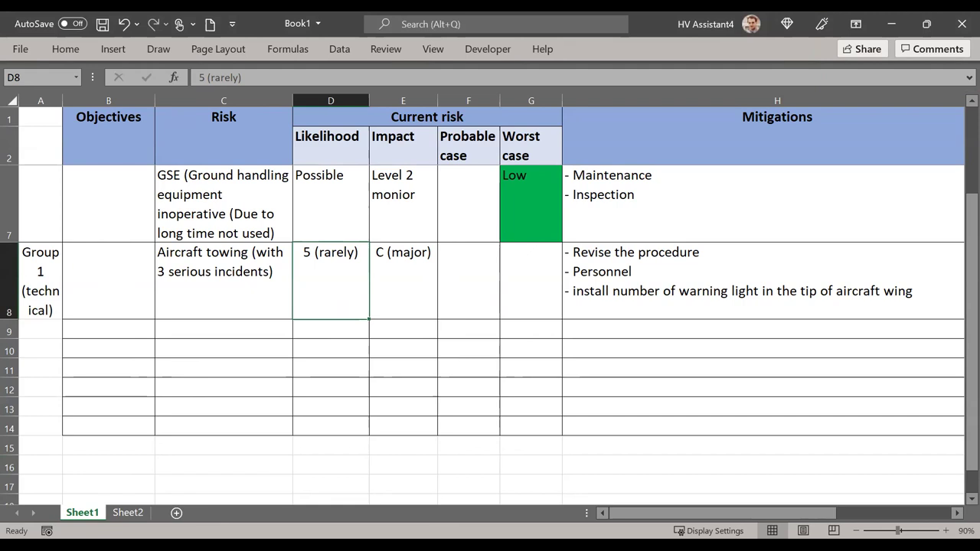
left_click(322, 323)
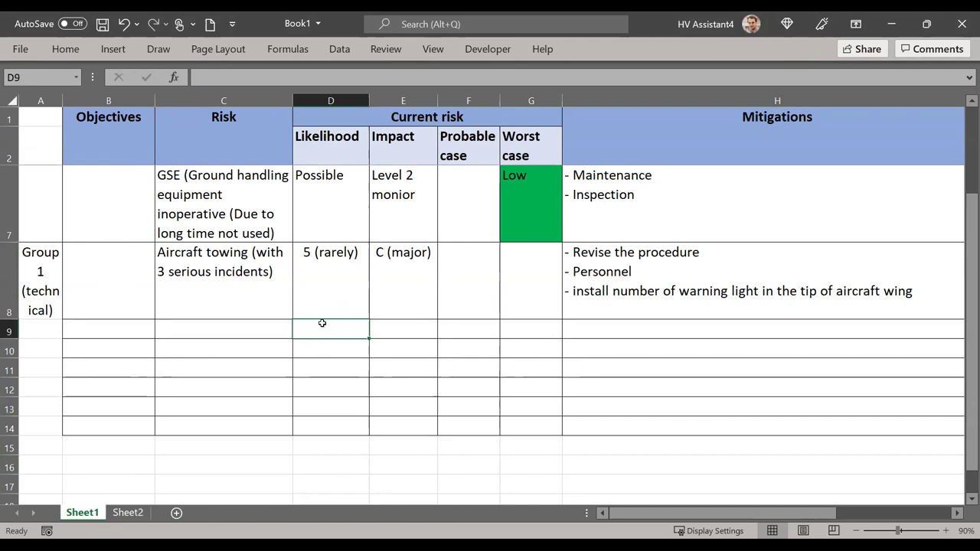
left_click(253, 304)
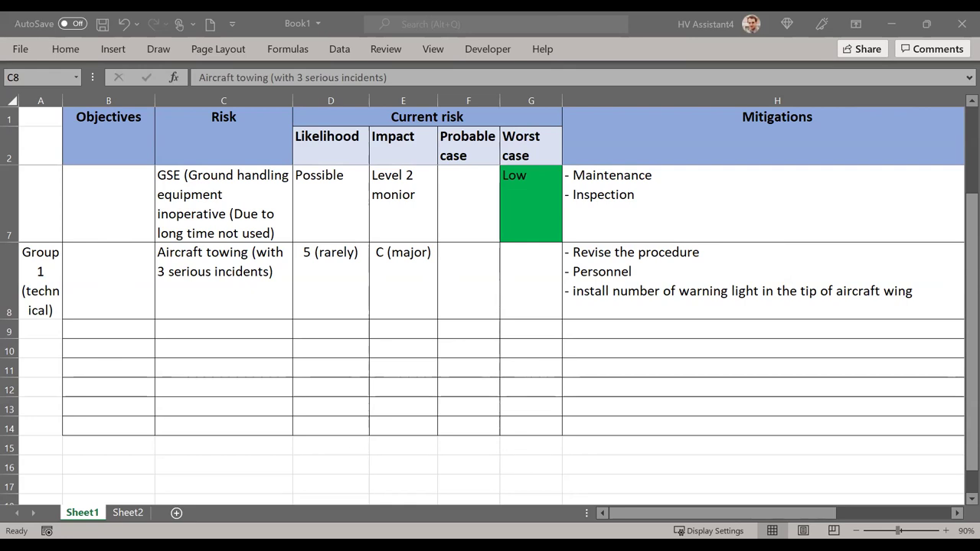
- Fill the aircraft towing risk's current worst case cell G8 with the standard red colour
left_click(550, 247)
left_click(65, 48)
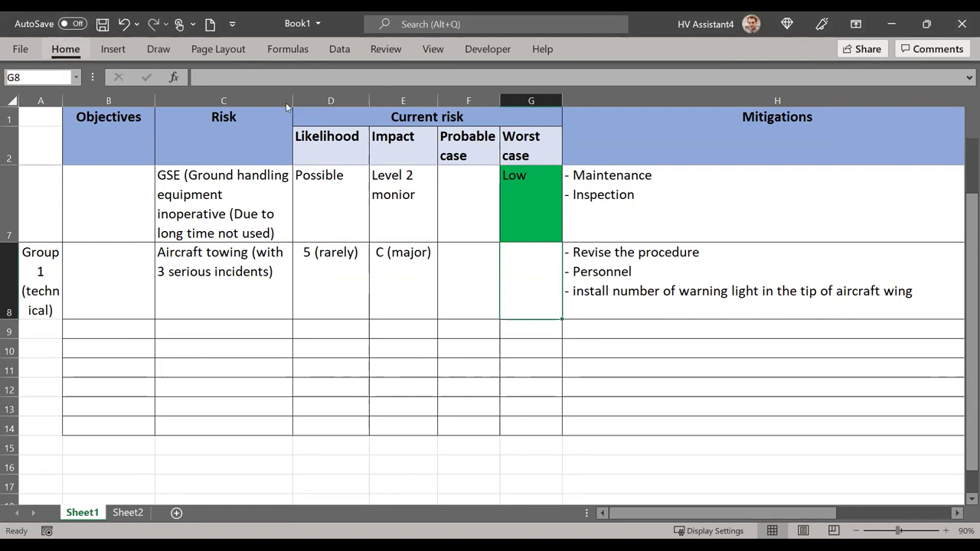
left_click(198, 104)
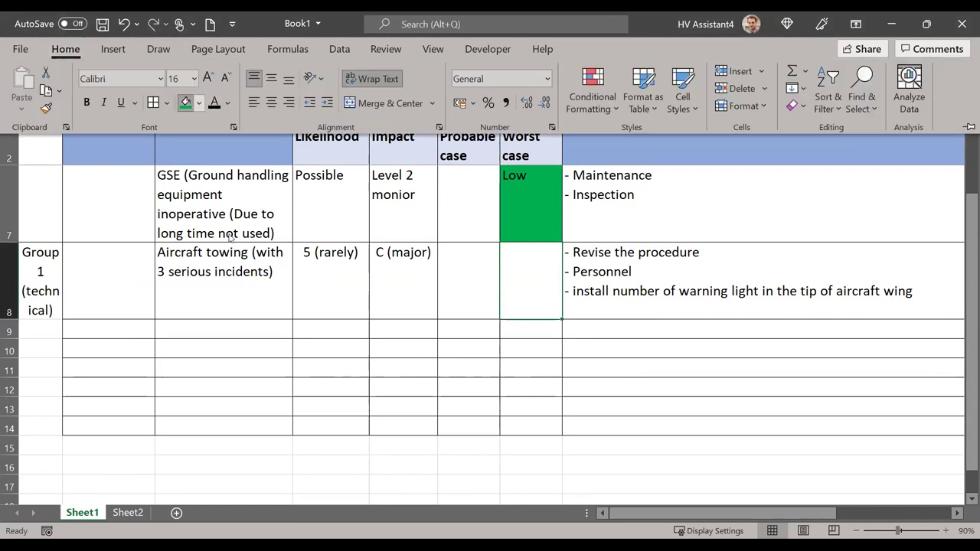
- Append "caused by maintenance procedure" to the aircraft towing risk description in cell C8
double_click(273, 272)
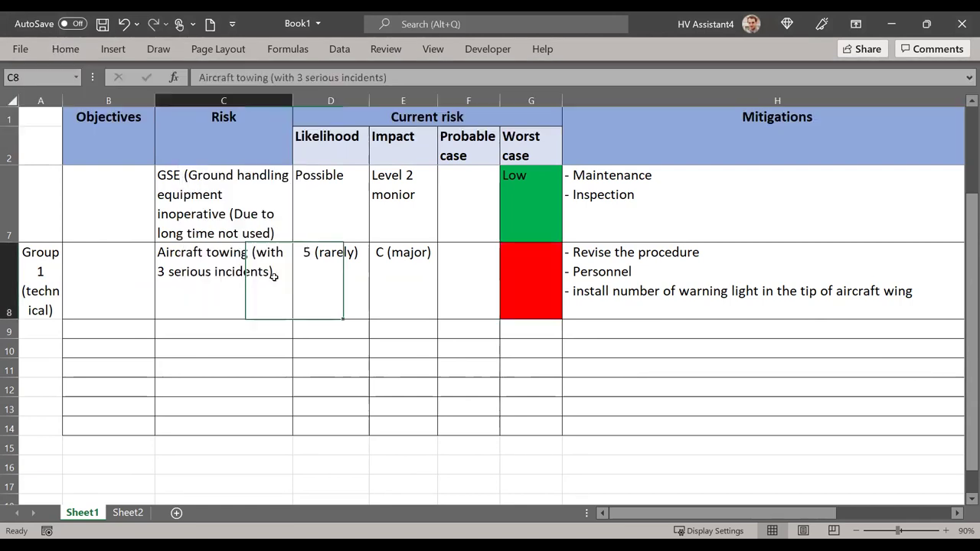
type("c")
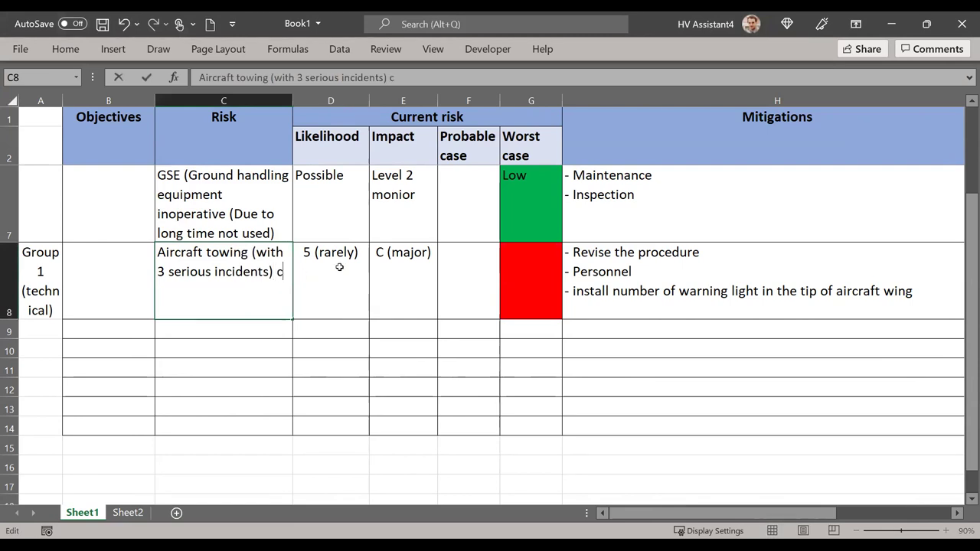
type("aused by m")
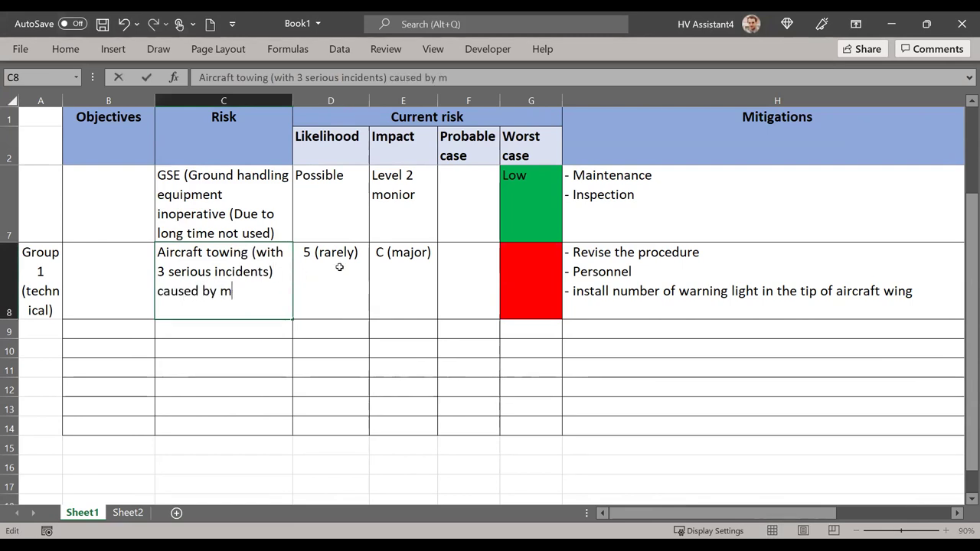
type("aintenance p")
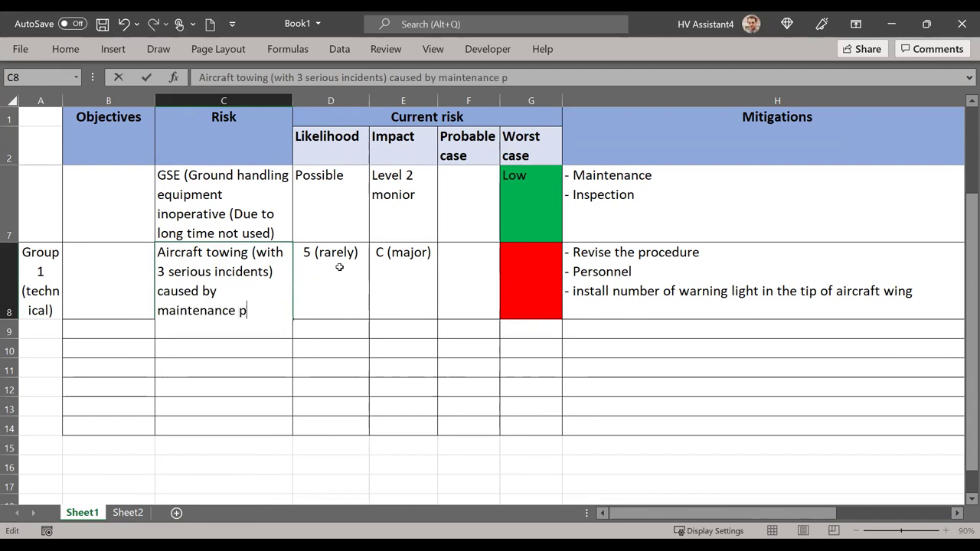
type("rocuedure")
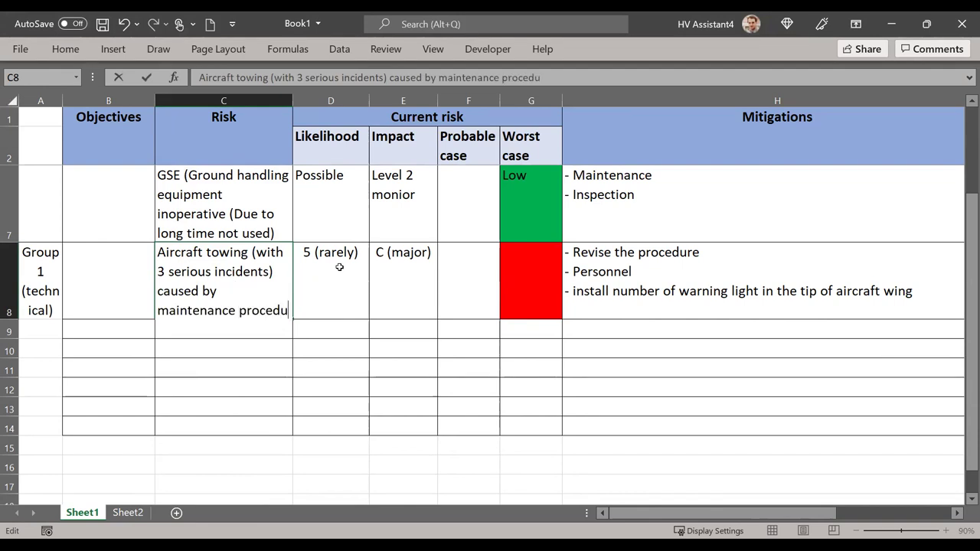
key("Return")
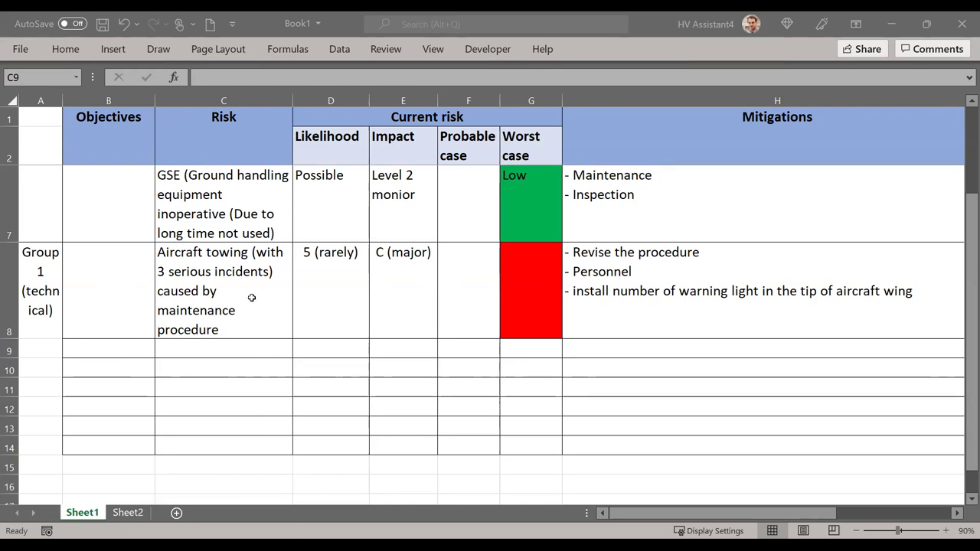
left_click(274, 316)
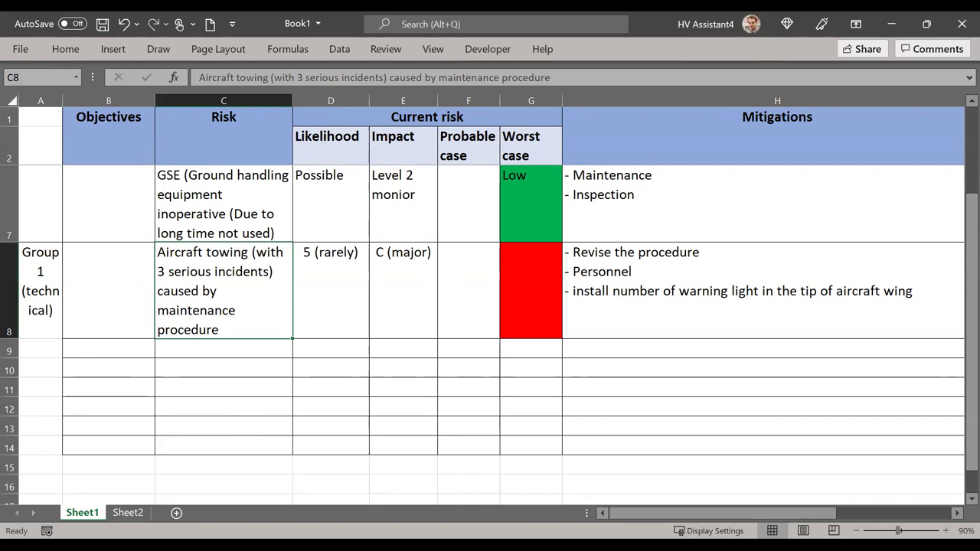
- Centre the aircraft towing risk's residual likelihood and impact values horizontally in cells I8 and J8
left_click_drag(674, 511, 752, 513)
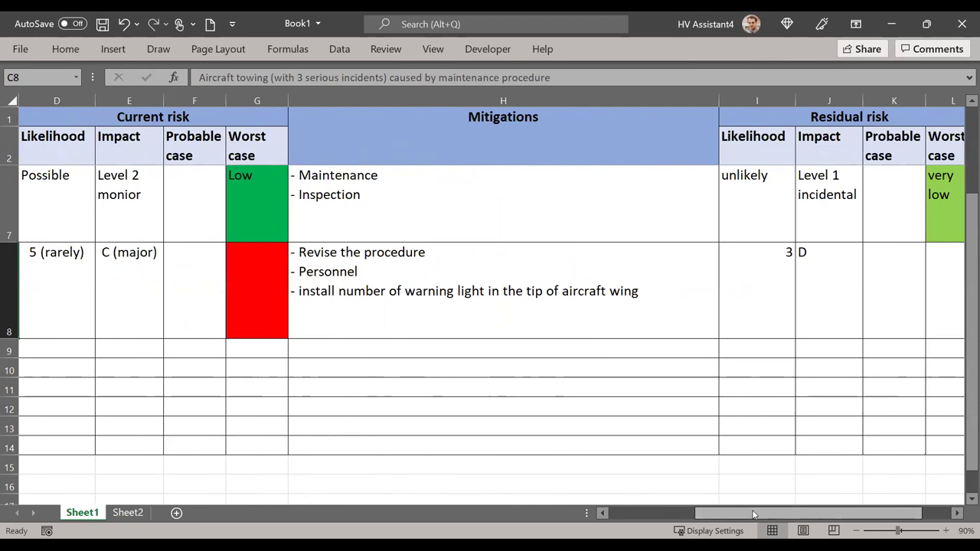
left_click_drag(768, 299, 807, 291)
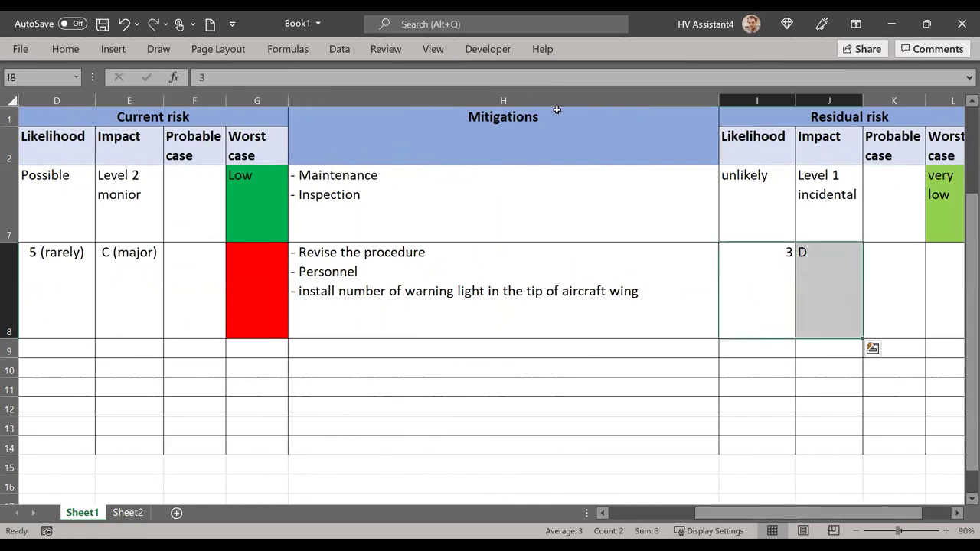
left_click(64, 49)
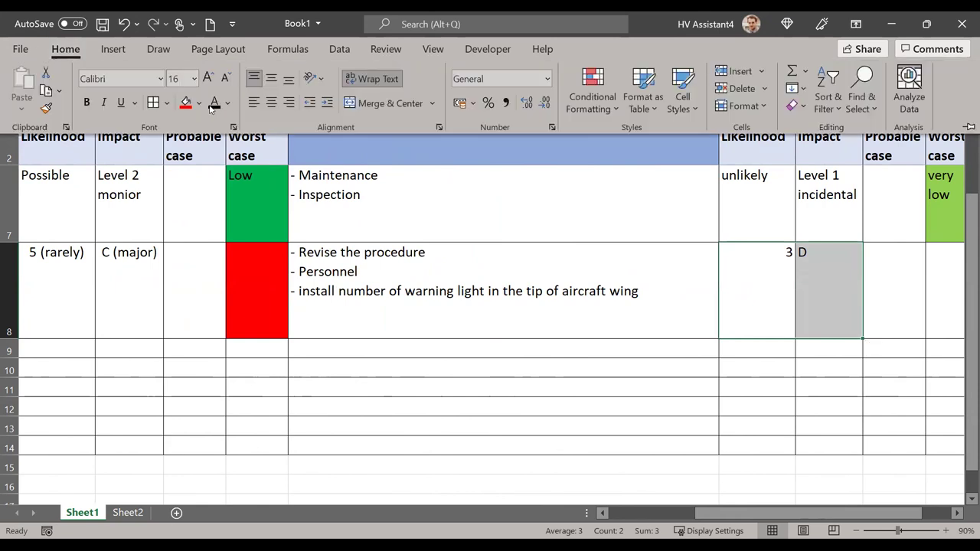
left_click(274, 105)
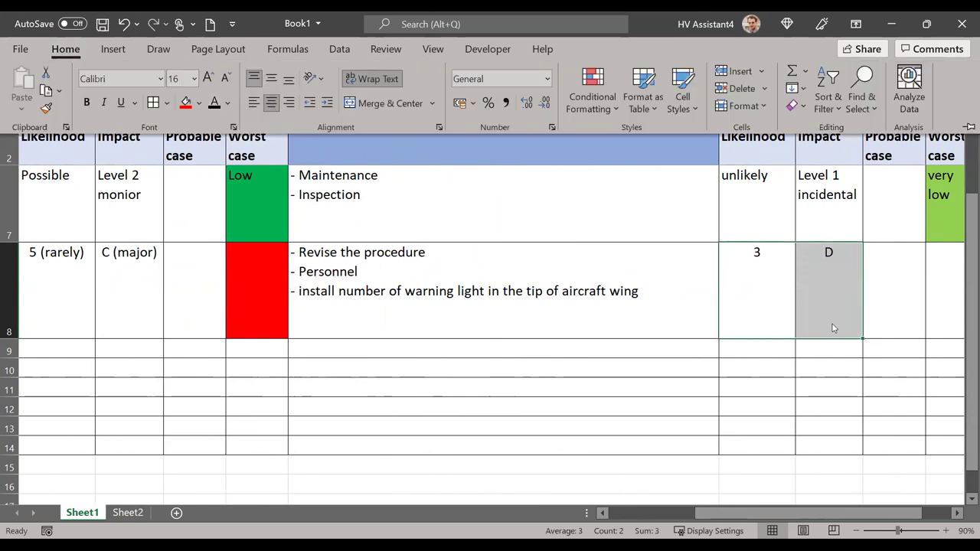
- Fill the aircraft towing risk's residual worst case cell L8 with the standard yellow colour
left_click(933, 269)
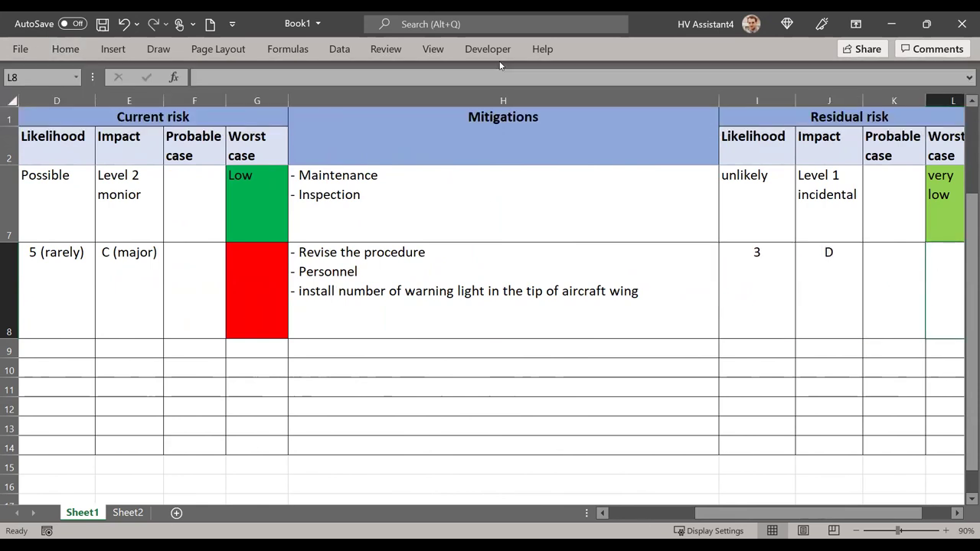
left_click(65, 48)
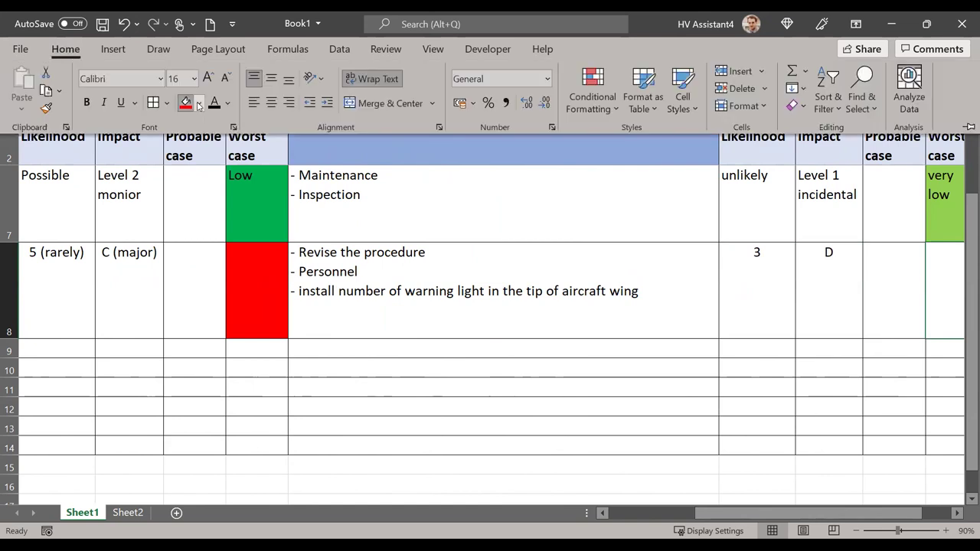
left_click(197, 105)
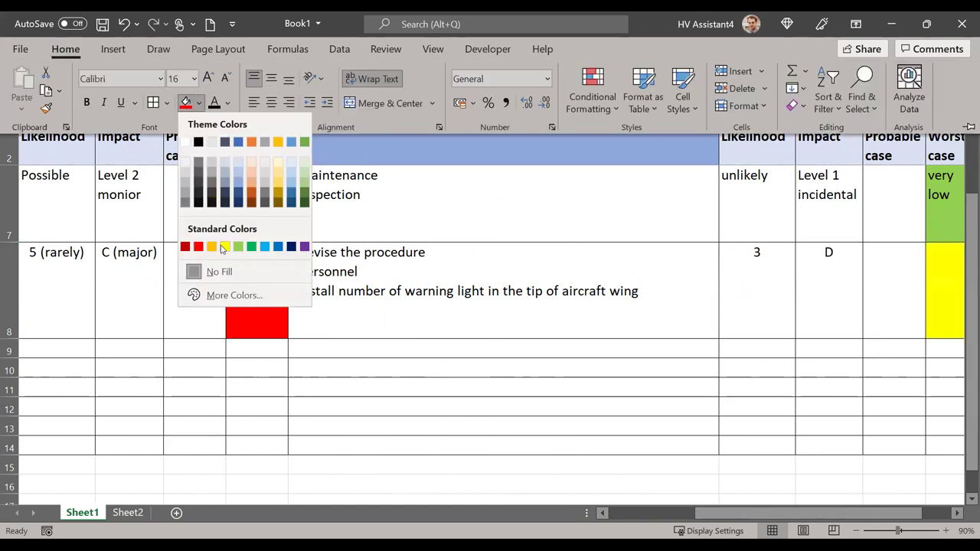
left_click(702, 350)
left_click(109, 288)
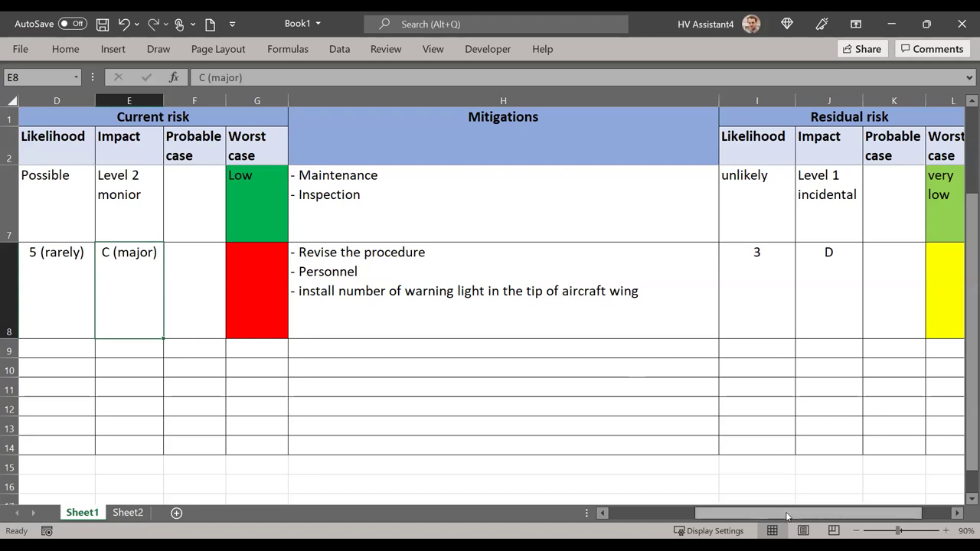
- Review the aircraft towing risk's residual ratings, current ratings and risk description across row 8
left_click_drag(787, 515, 811, 516)
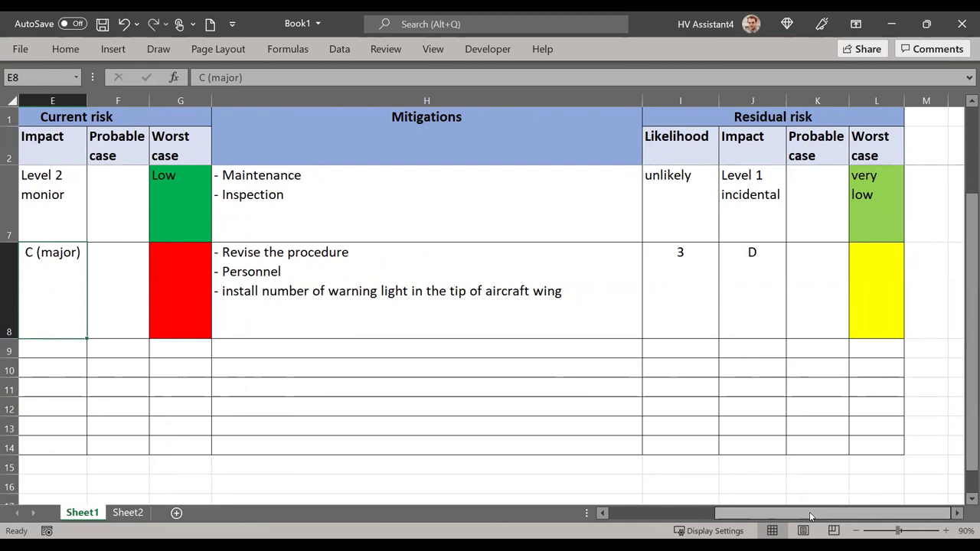
left_click(709, 254)
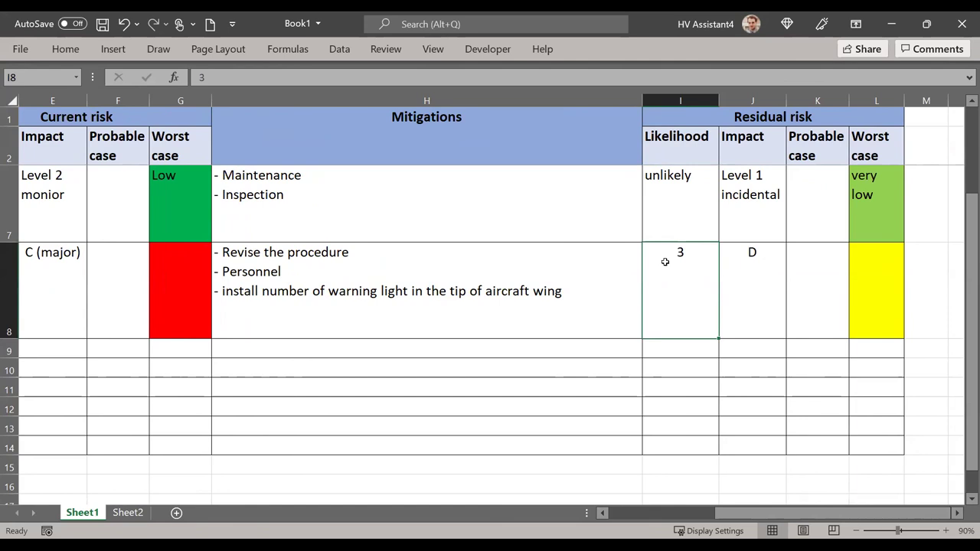
left_click(786, 290)
left_click(759, 299)
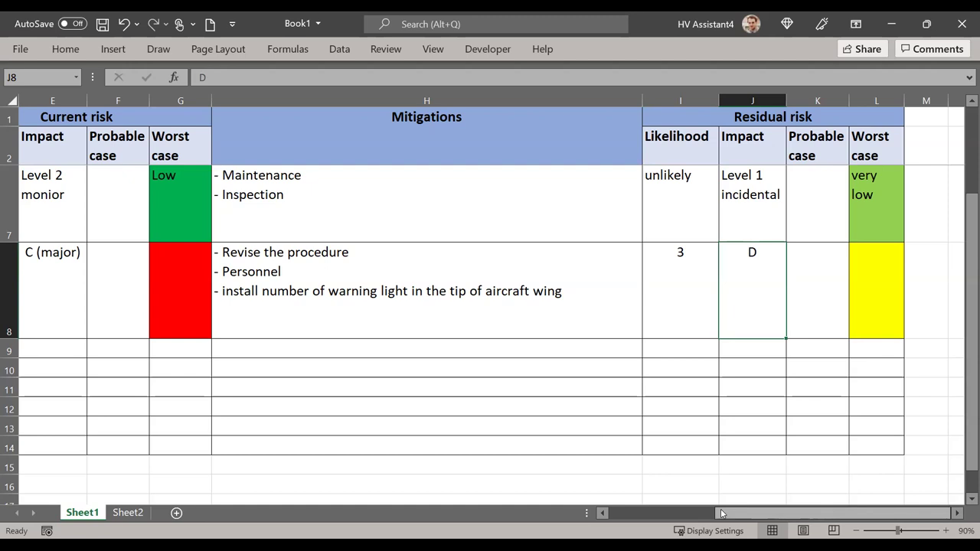
left_click_drag(721, 513, 727, 513)
left_click_drag(719, 516, 343, 246)
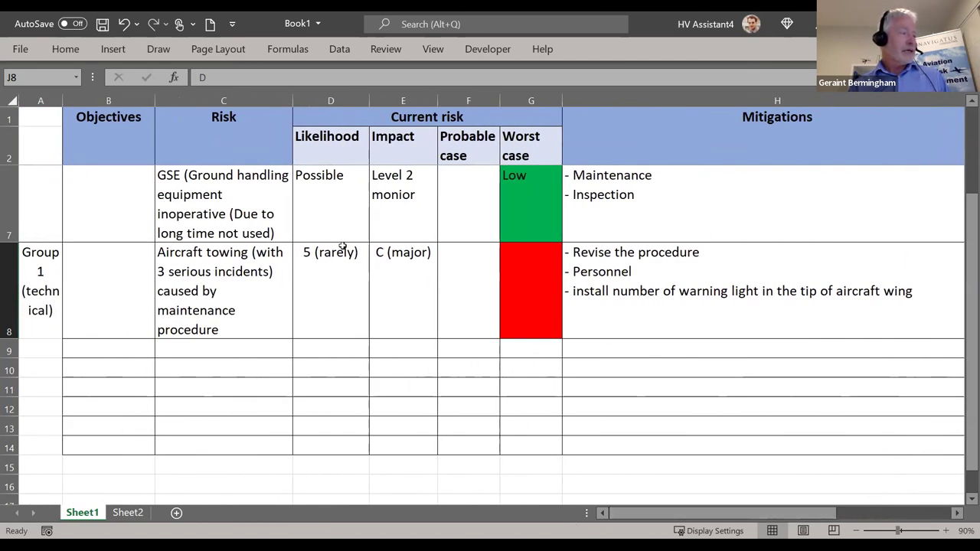
double_click(362, 253)
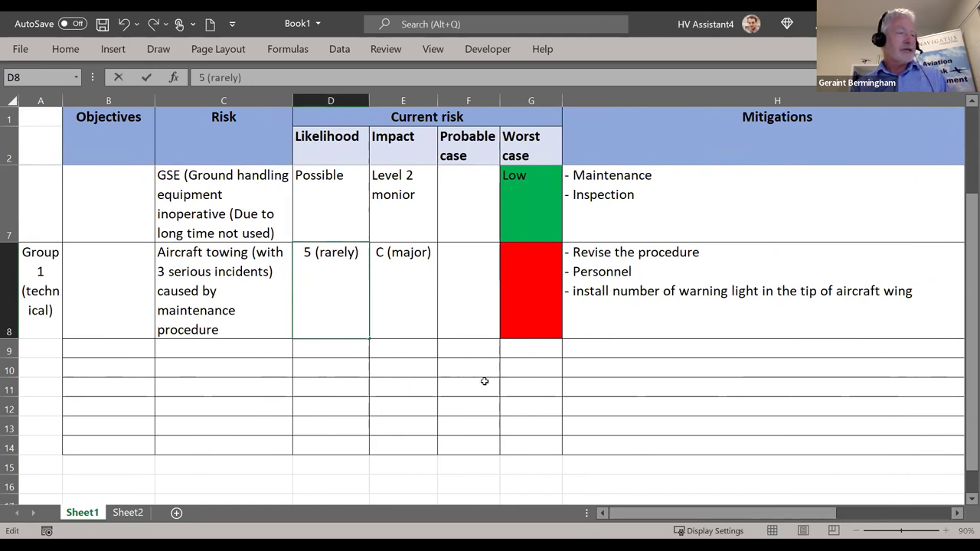
left_click(452, 335)
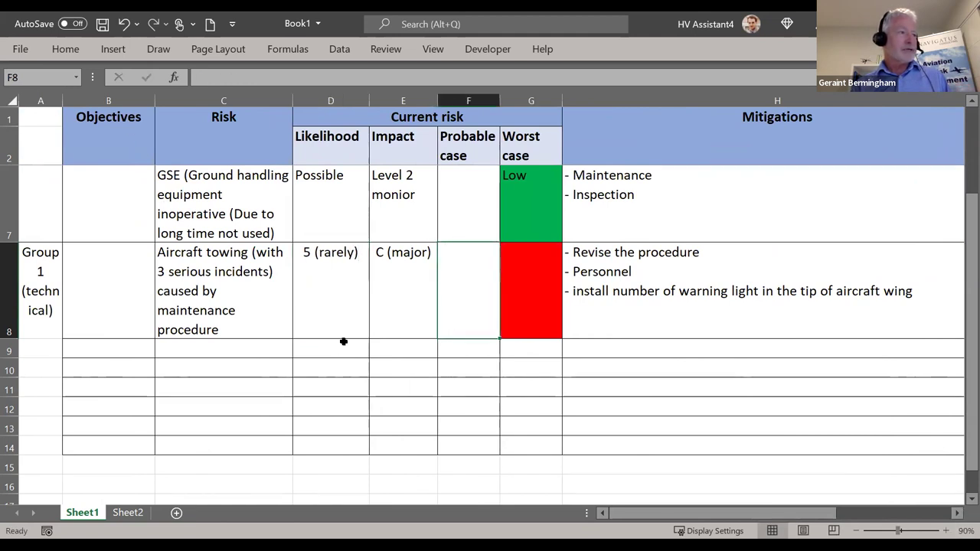
left_click(249, 300)
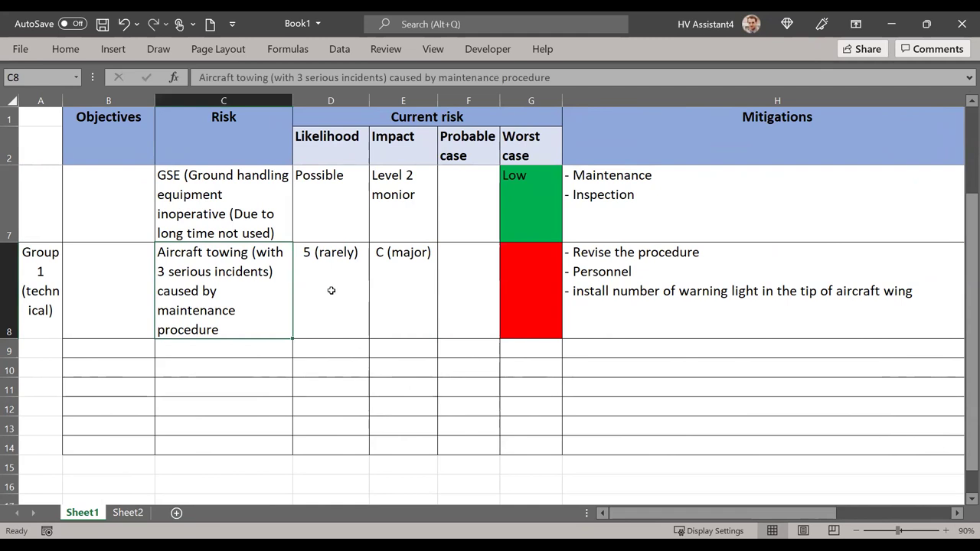
left_click(237, 343)
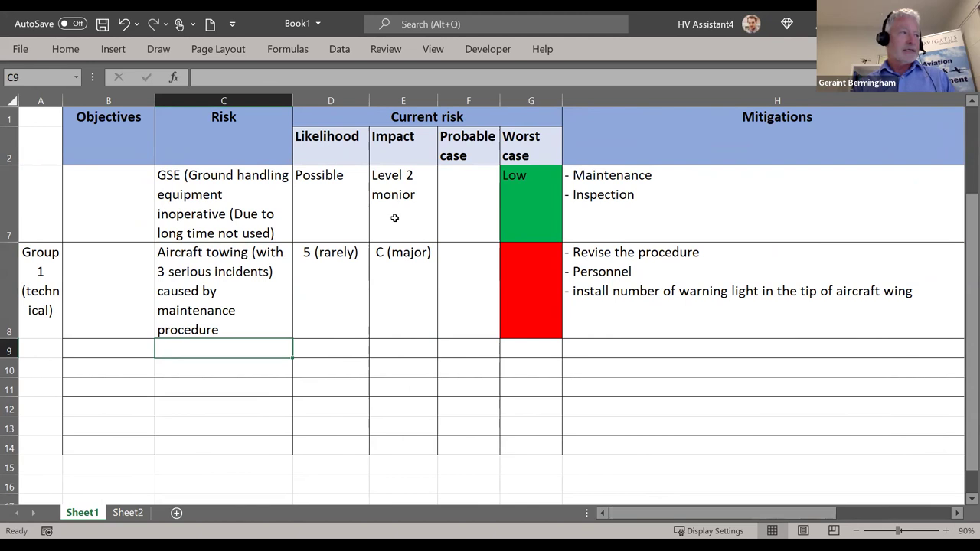
left_click(363, 273)
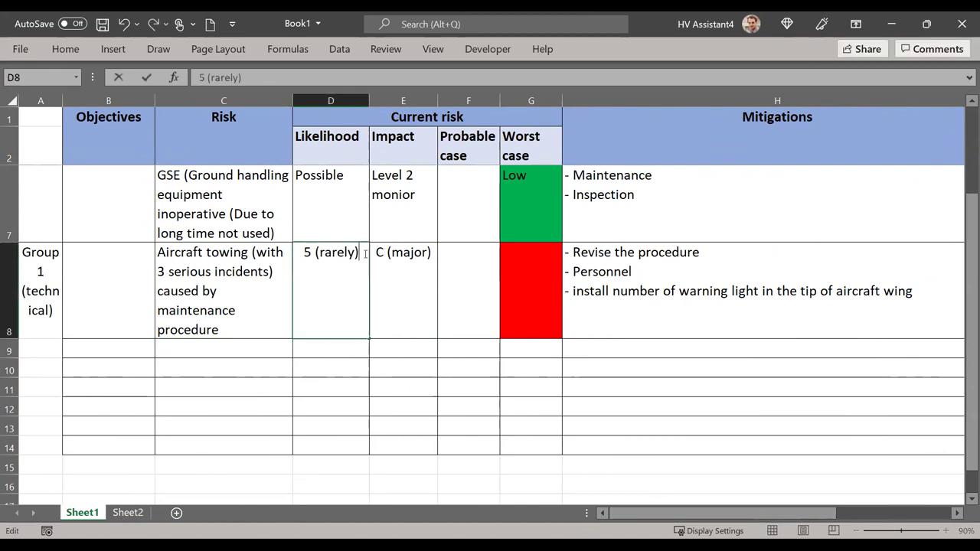
left_click(551, 468)
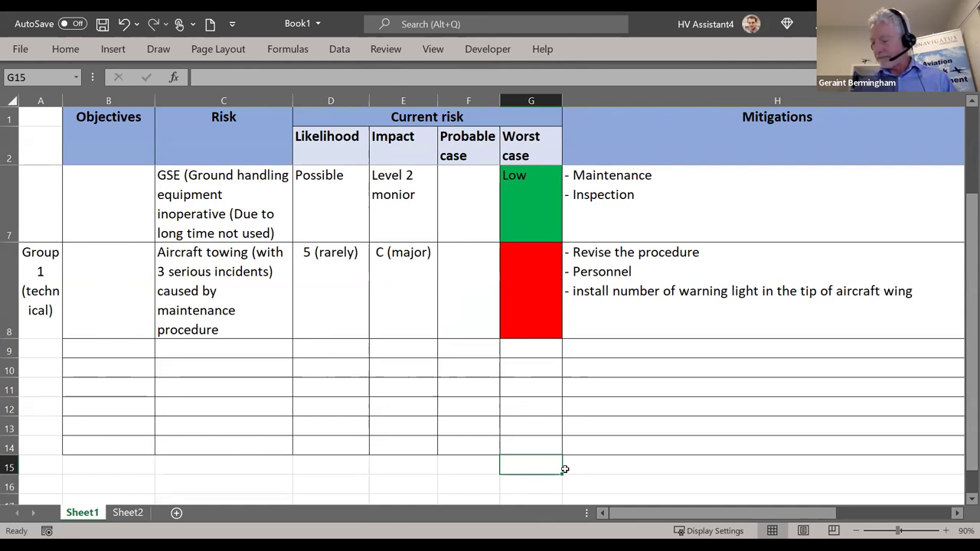
- Append ". Due to the pandemic --> more aircrafts are parking in the hangar." to the aircraft towing risk description in cell C8
double_click(248, 334)
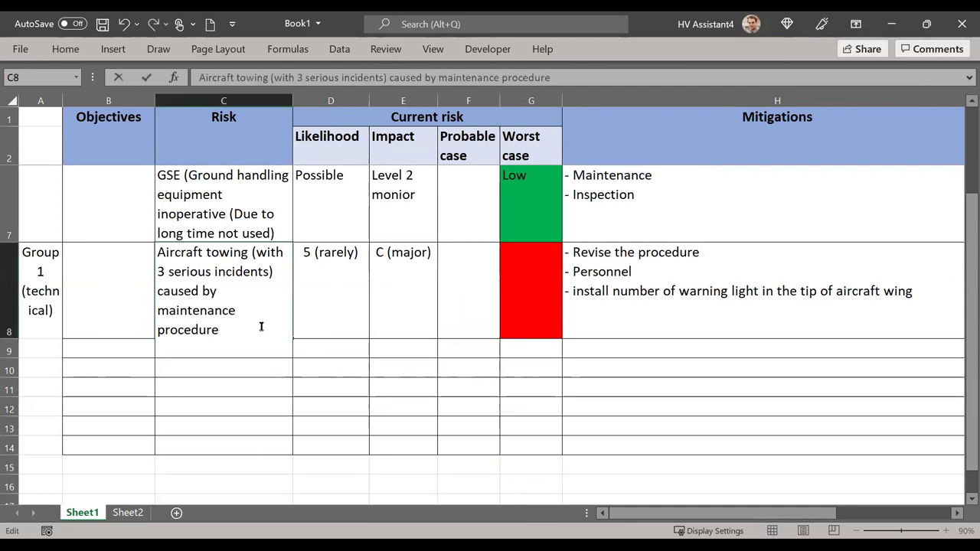
type(". Due to the pandemic")
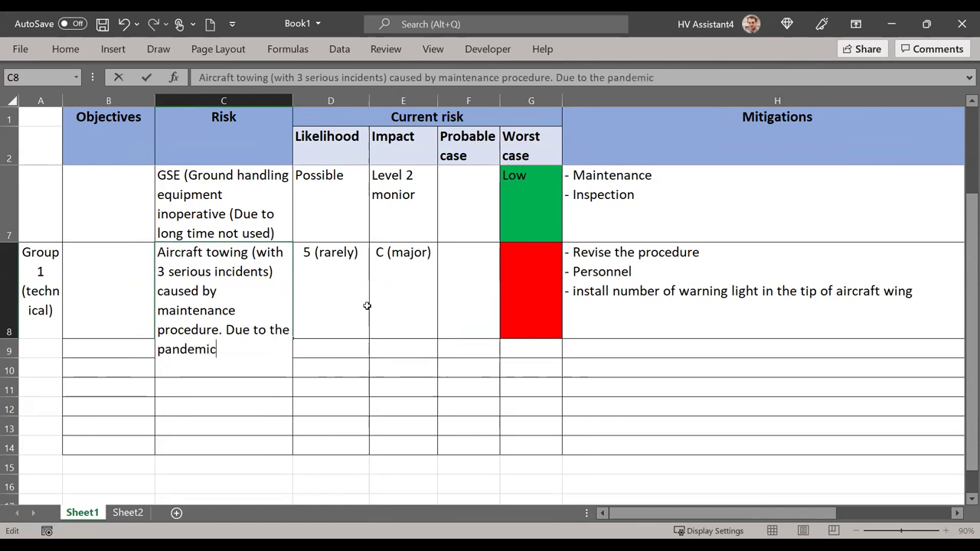
type(" --> more aircraft")
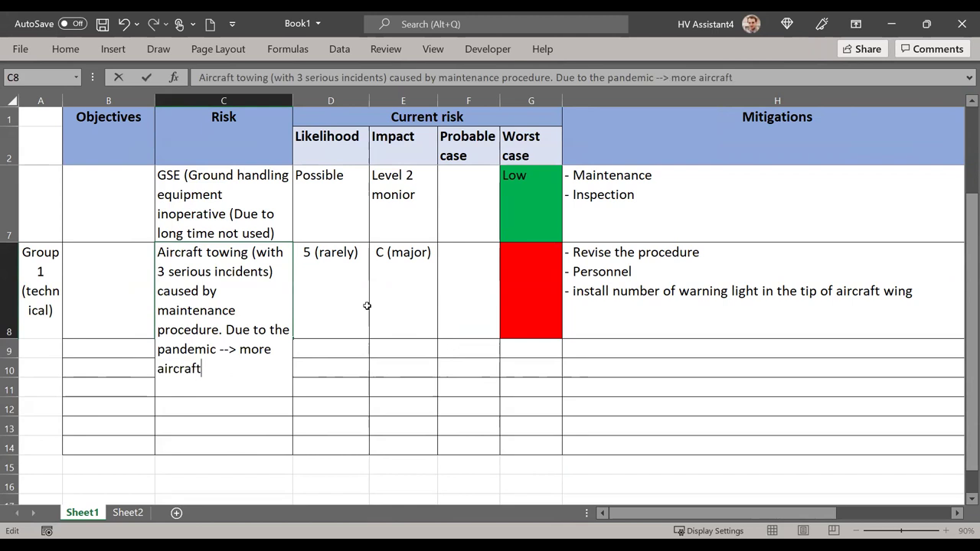
type("s are parking in the a")
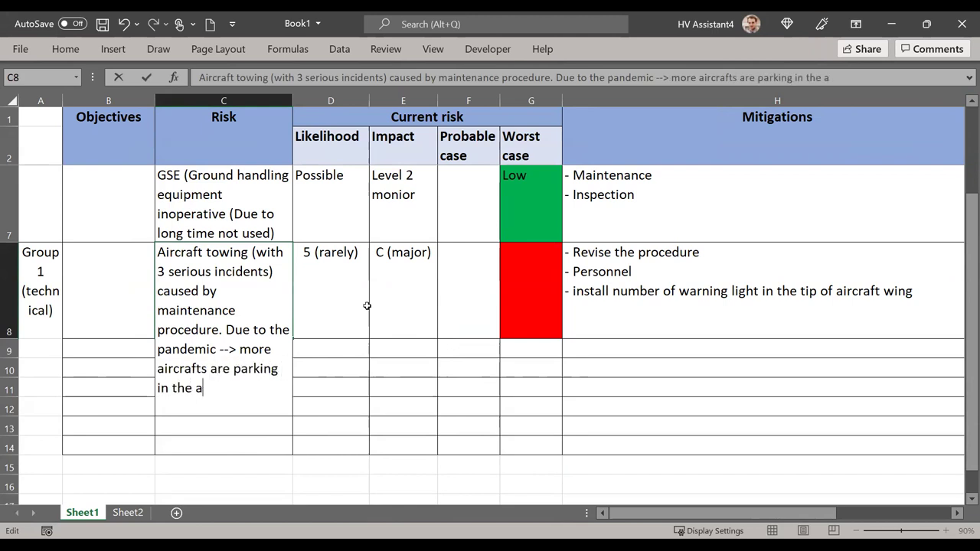
key("BackSpace")
type("hangea")
key("BackSpace")
key("BackSpace")
type("ar.")
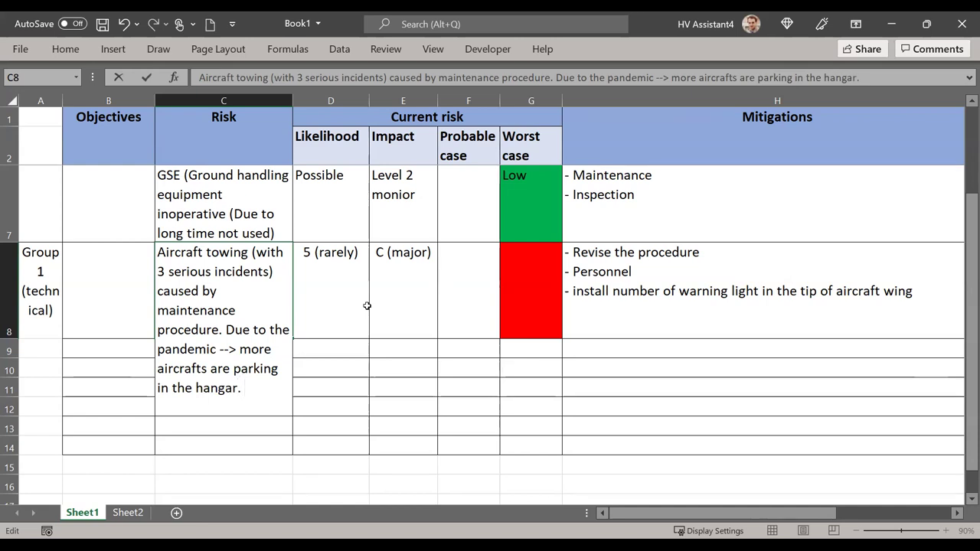
key("Return")
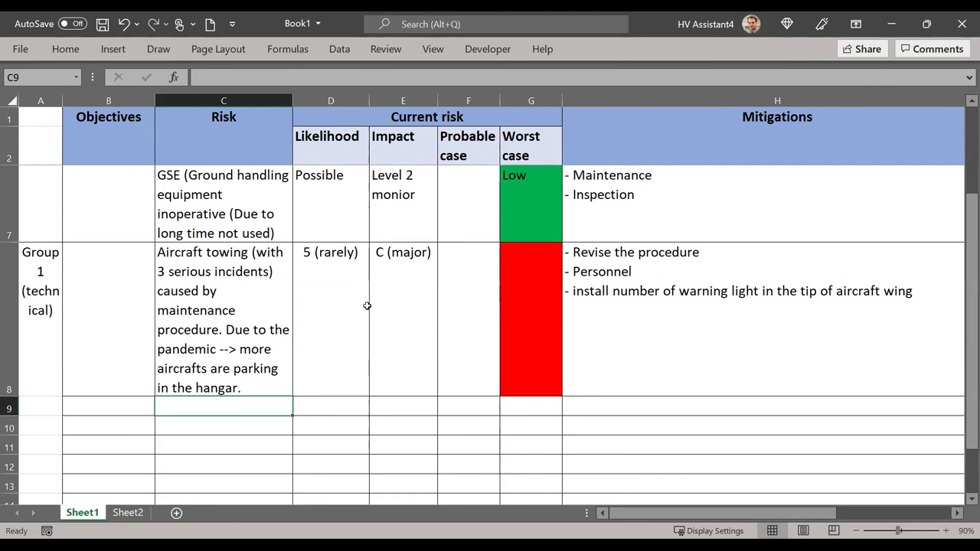
- Replace the final period of the risk description in cell C8 with "(easier to have collison)"
double_click(268, 387)
key("BackSpace")
type("(easier to ")
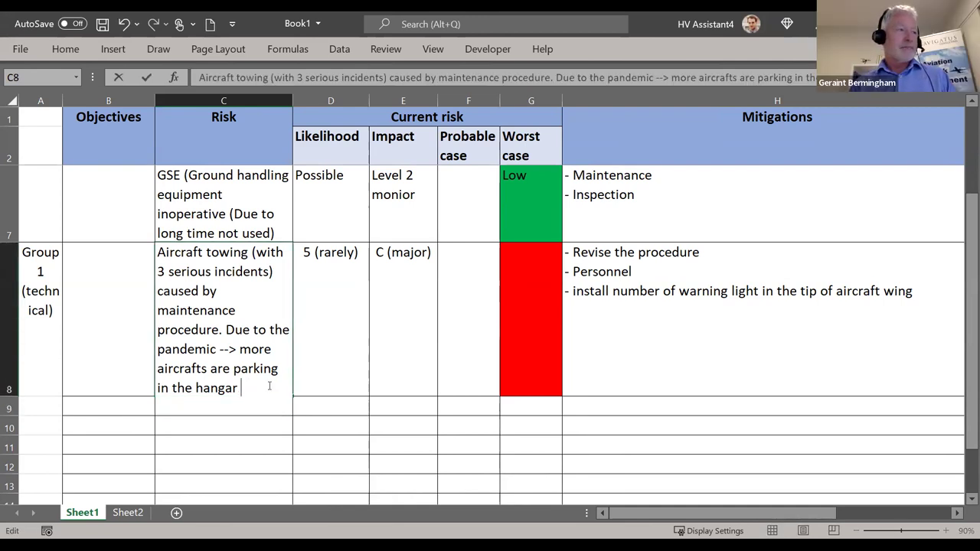
type("have collison(")
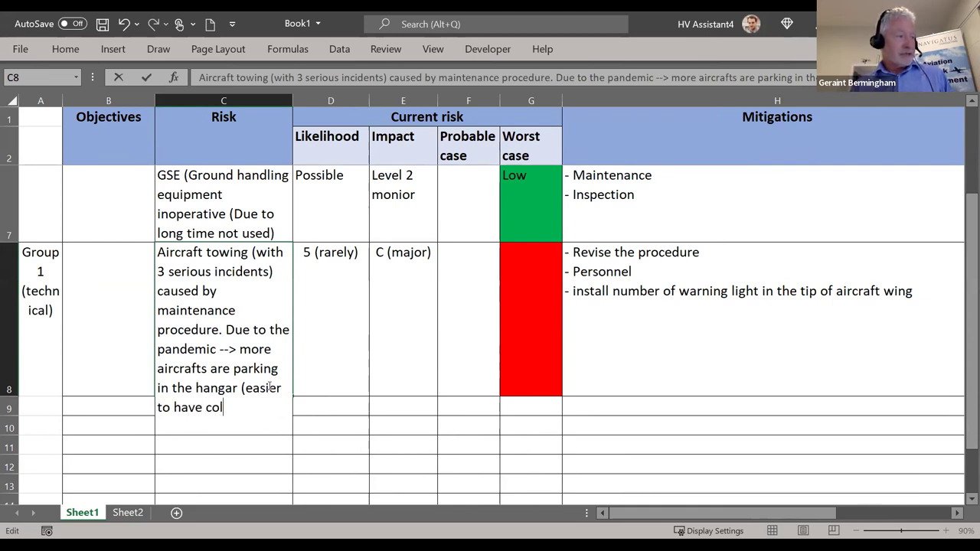
key("BackSpace")
type("0")
key("BackSpace")
type(")")
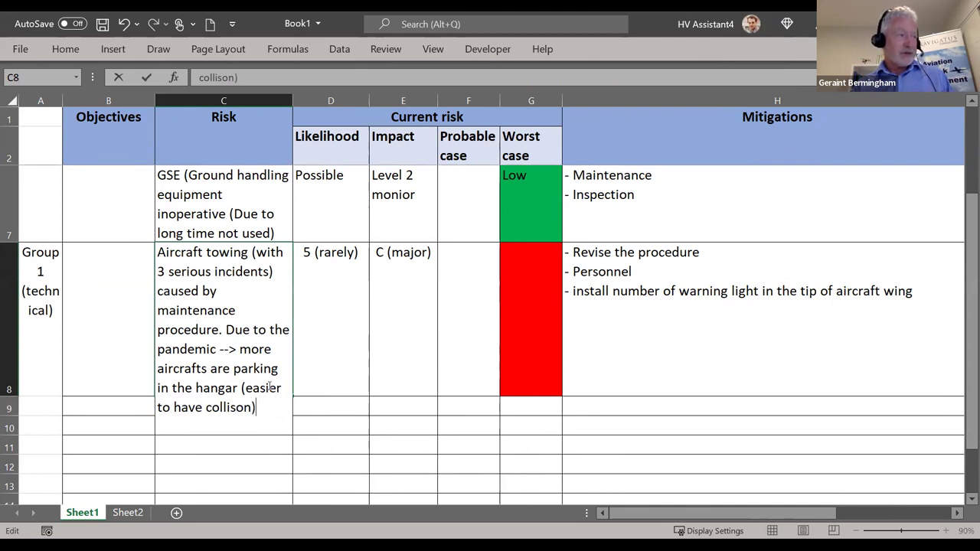
key("Return")
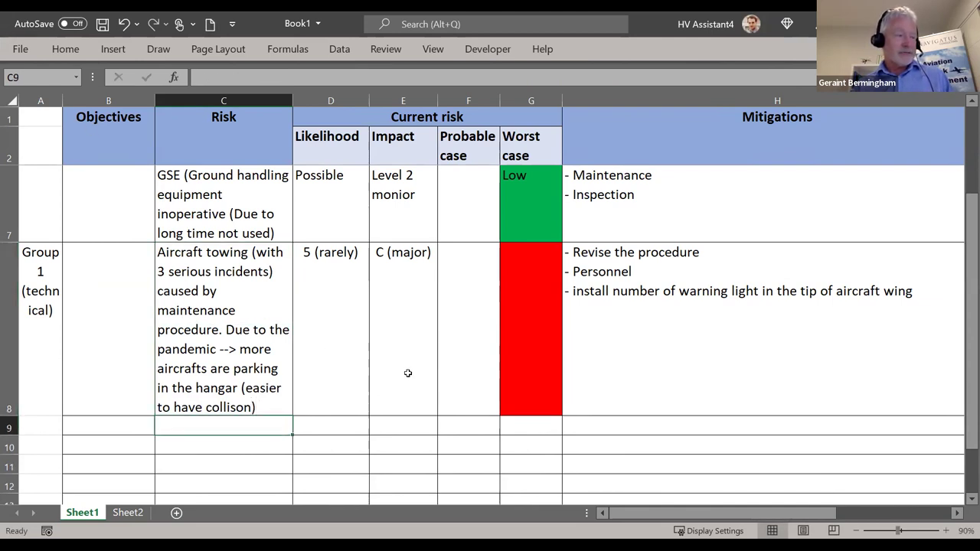
- Correct the spelling of "collison" to "collision" in the aircraft towing risk description in cell C8
left_click(375, 323)
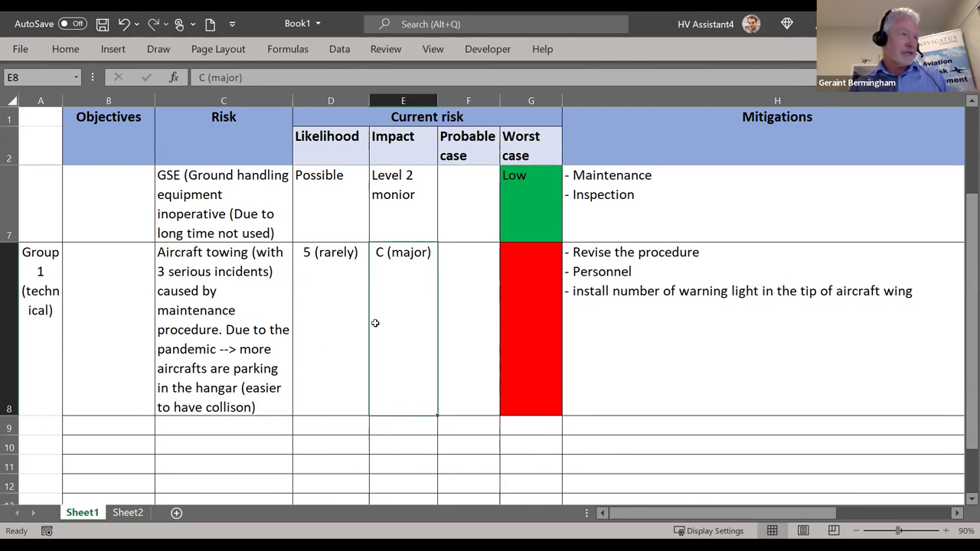
key("Left")
key("Left")
key("F2")
key("Left")
key("Left")
key("Left")
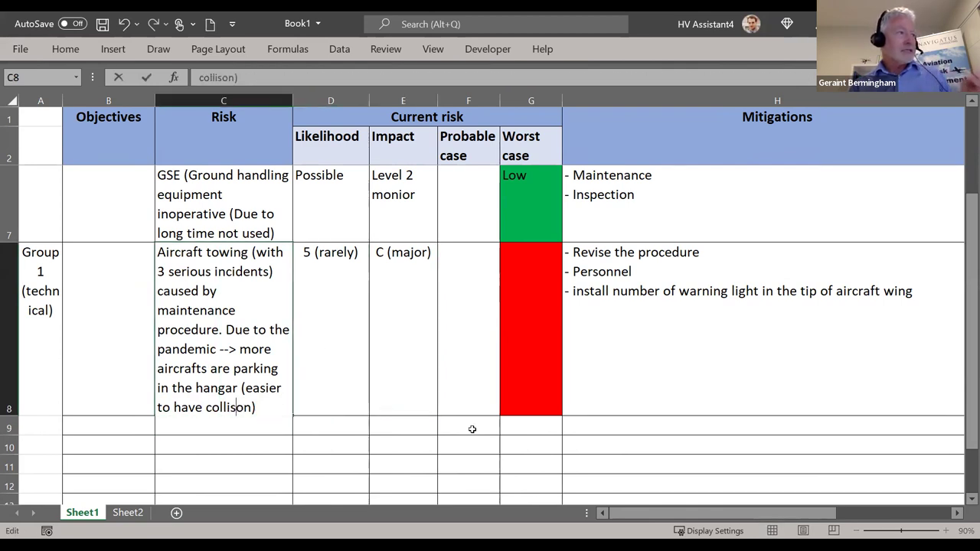
type("i")
left_click(317, 335)
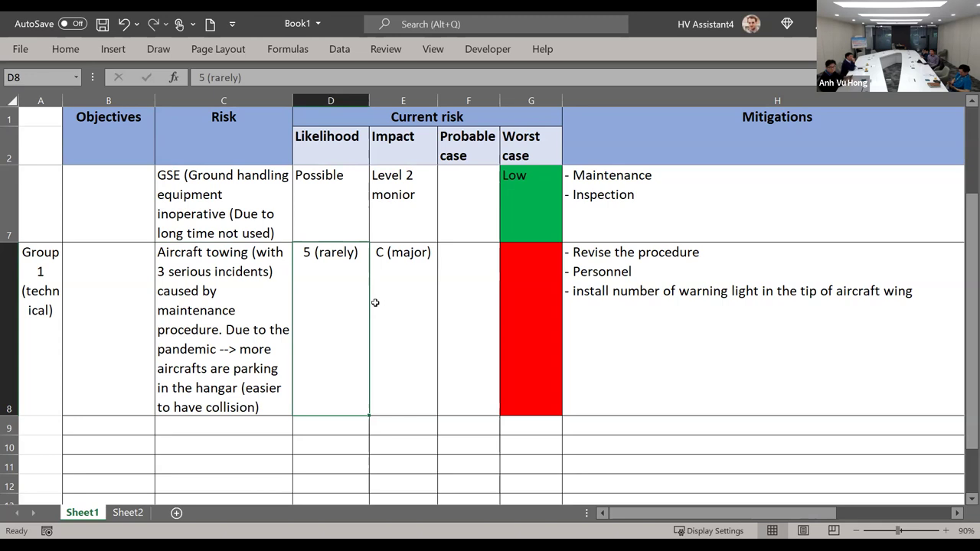
- Set the aircraft towing risk's current likelihood in cell D8 to "Possible" and its current impact in cell E8 to 5
double_click(354, 244)
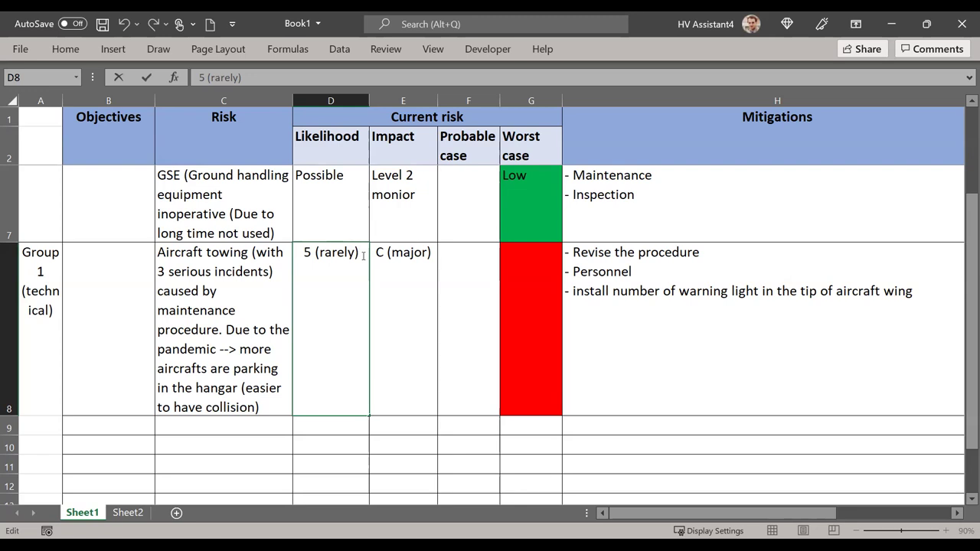
left_click_drag(362, 255, 304, 254)
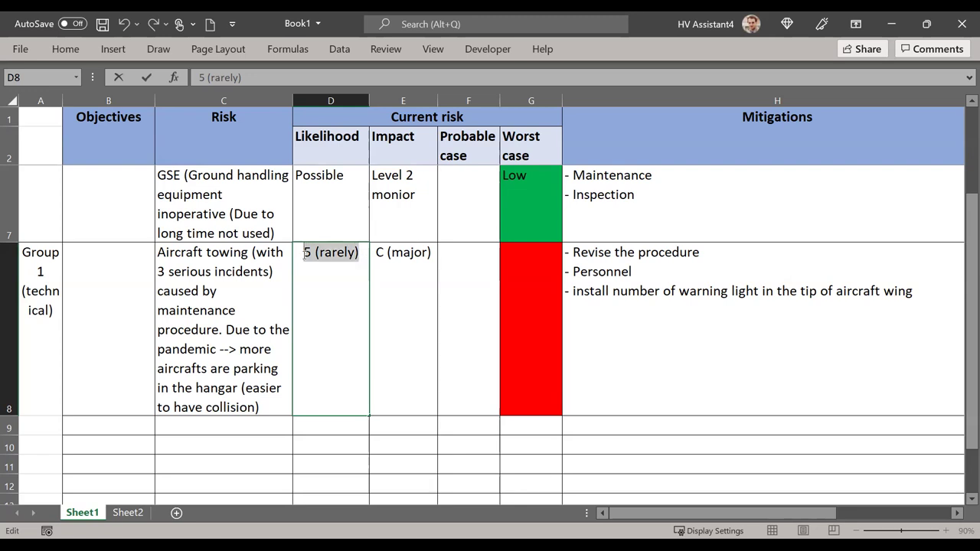
type("Possibl")
key("Return")
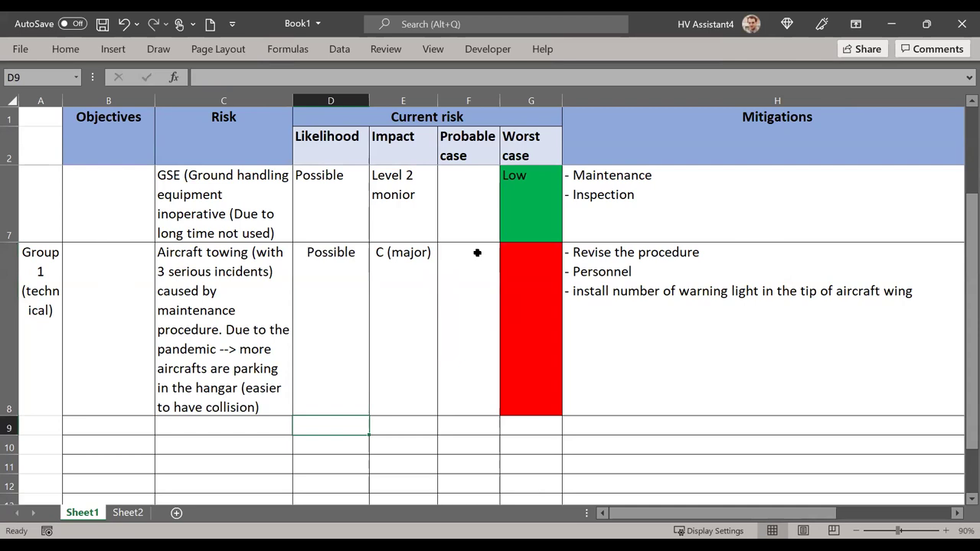
left_click(427, 293)
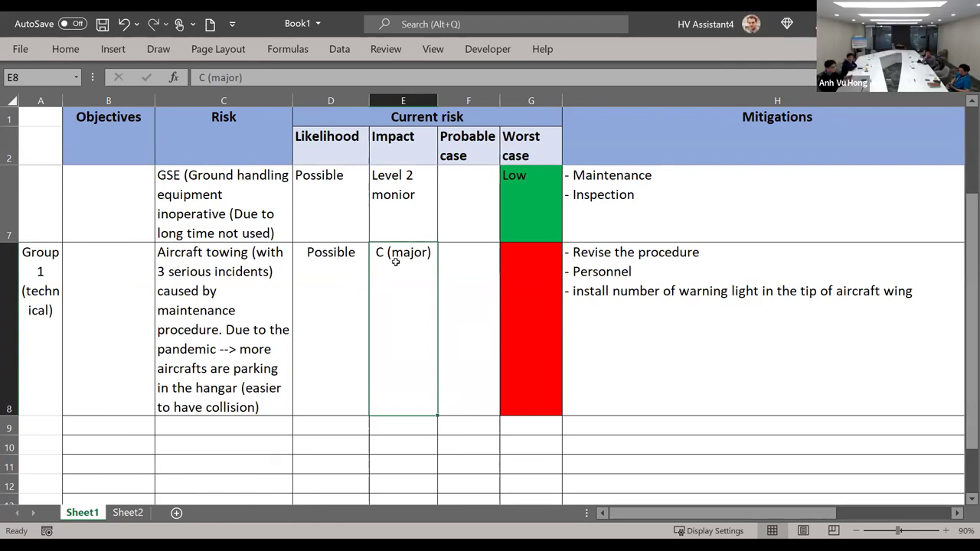
type("5")
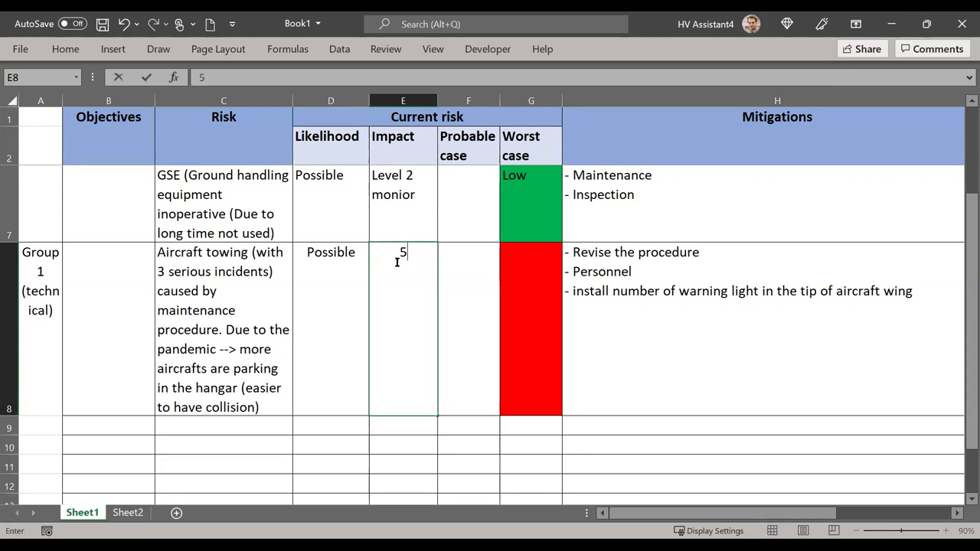
left_click(352, 265)
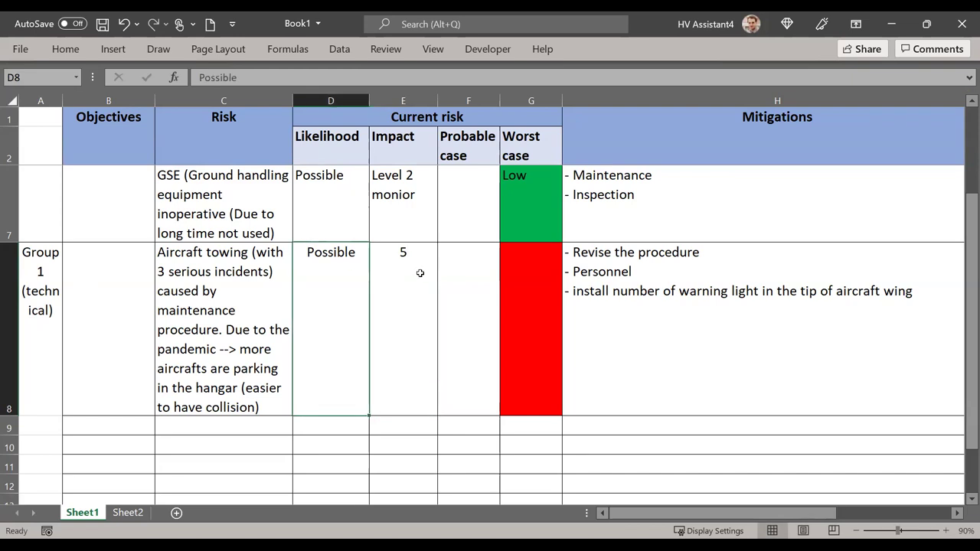
- Add the rating code "( C )" after "Possible" in the aircraft towing risk's current likelihood cell D8
double_click(345, 253)
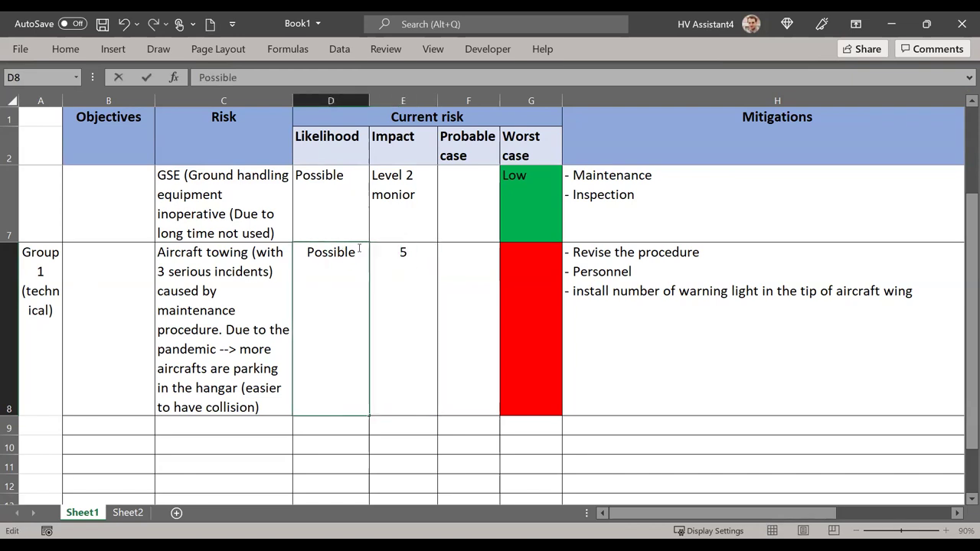
type("(C)")
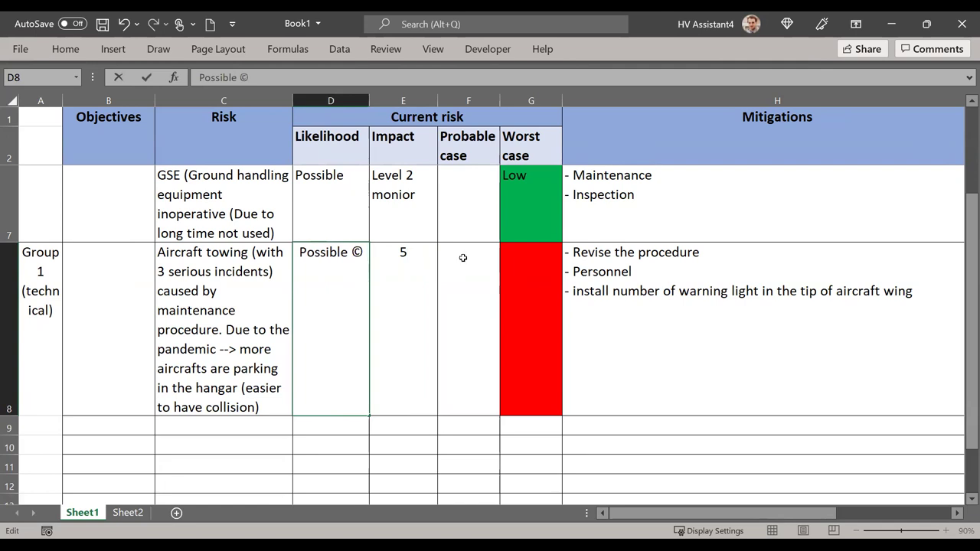
key("BackSpace")
type("(c")
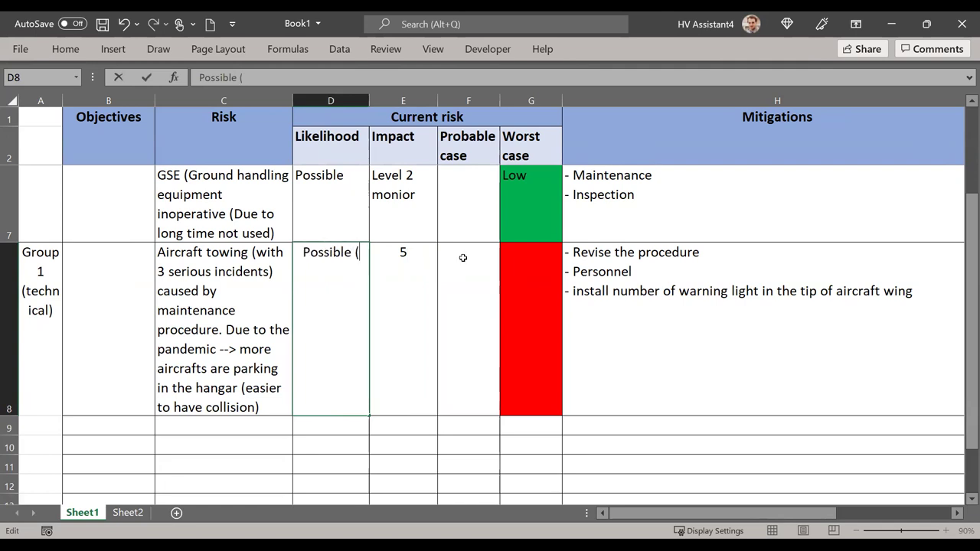
key("BackSpace")
type("C )")
key("Return")
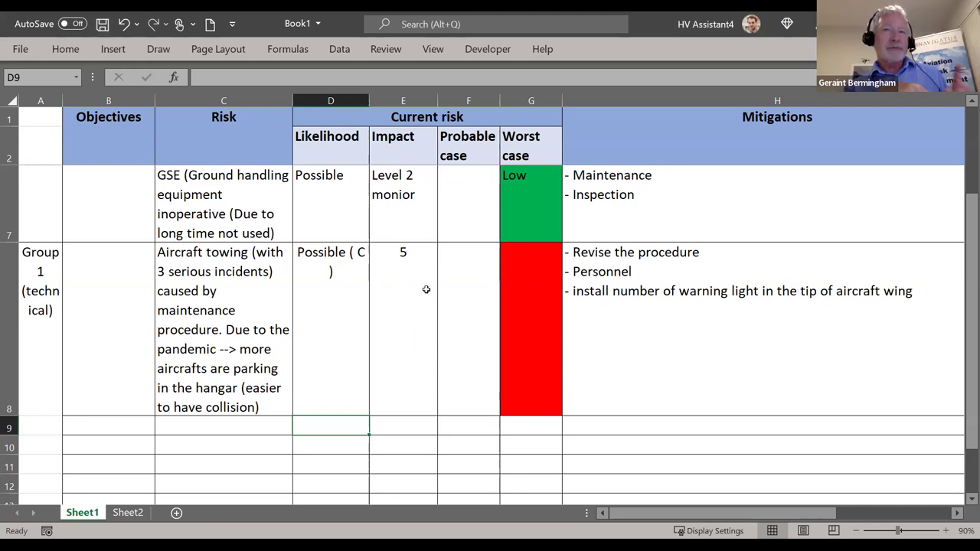
left_click(426, 289)
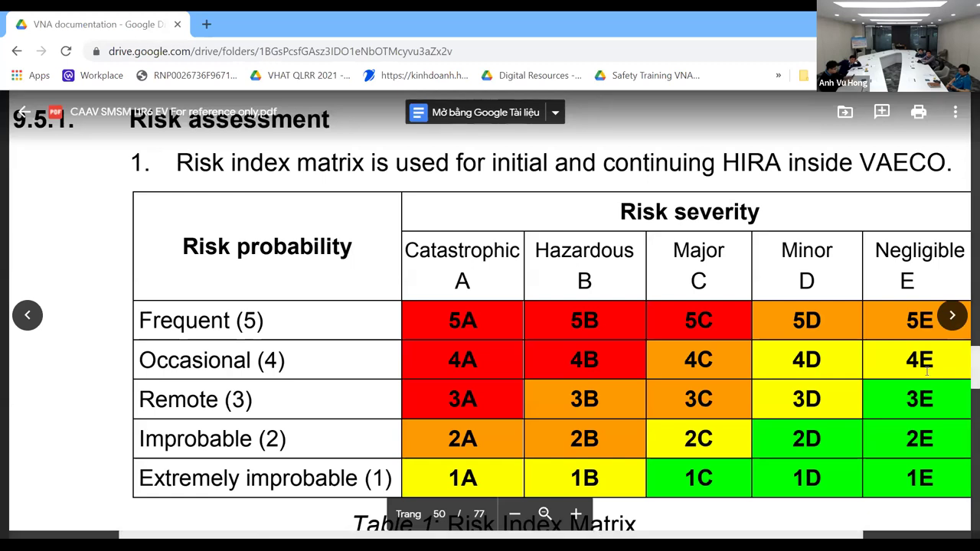
- Examine the Risk Index Matrix and its accompanying notes on page 50 of the CAAV SMSM reference PDF
scroll(935, 378, "right", 2)
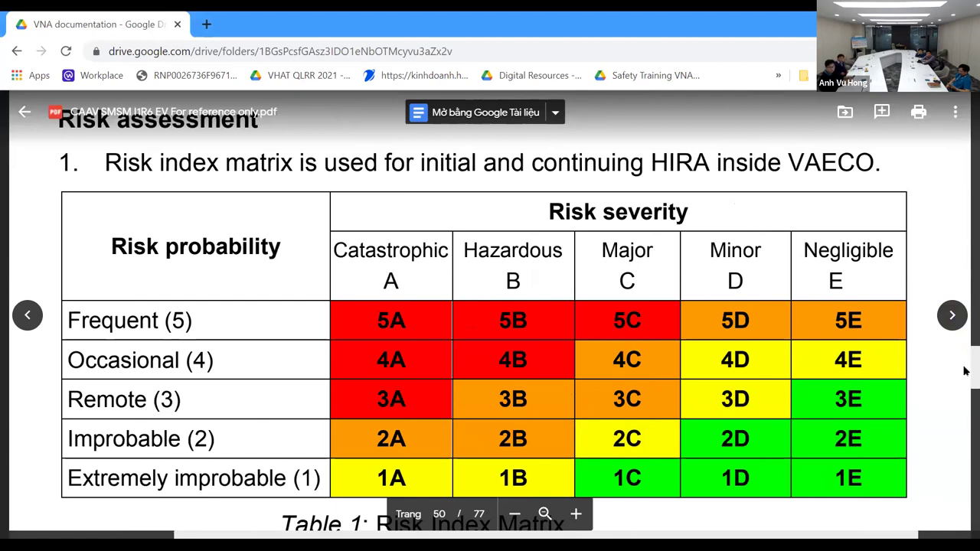
scroll(794, 295, "down", 10)
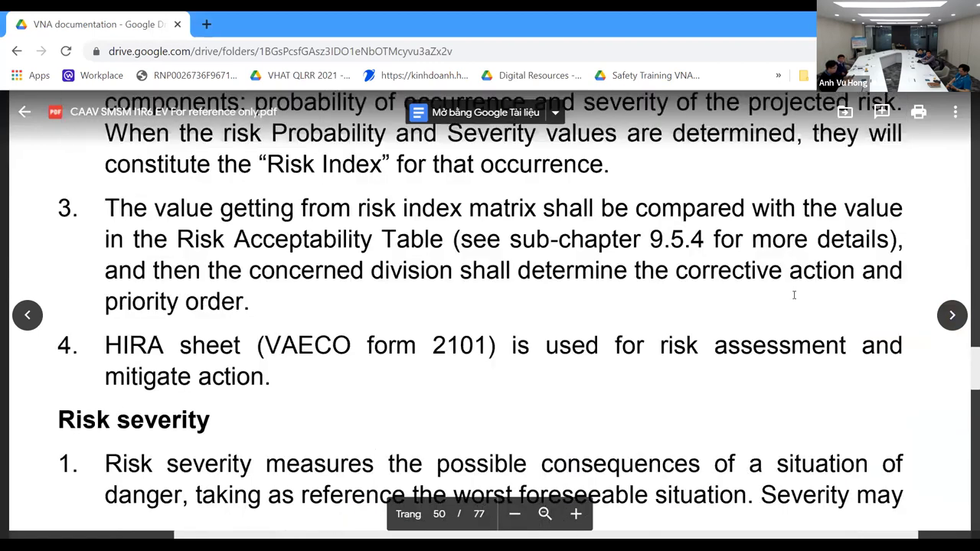
scroll(793, 295, "up", 10)
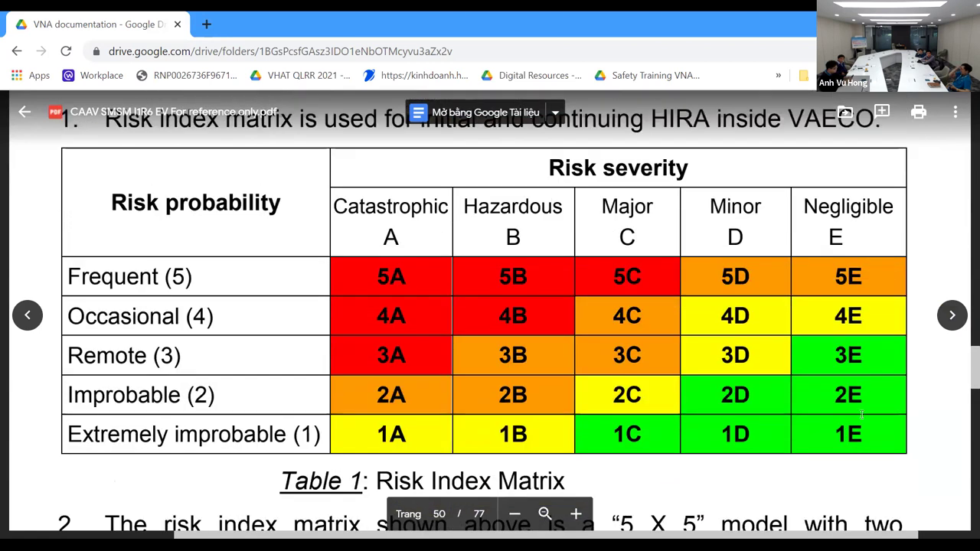